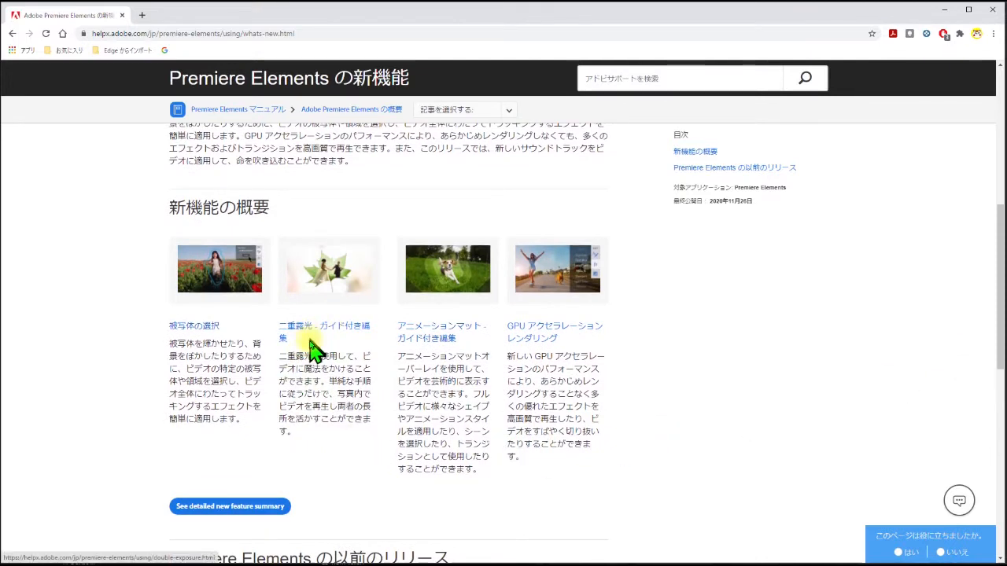
# Step: Open the help article on the 二重露光 guided edit and examine its example videos and application instructions
pyautogui.click(337, 334)
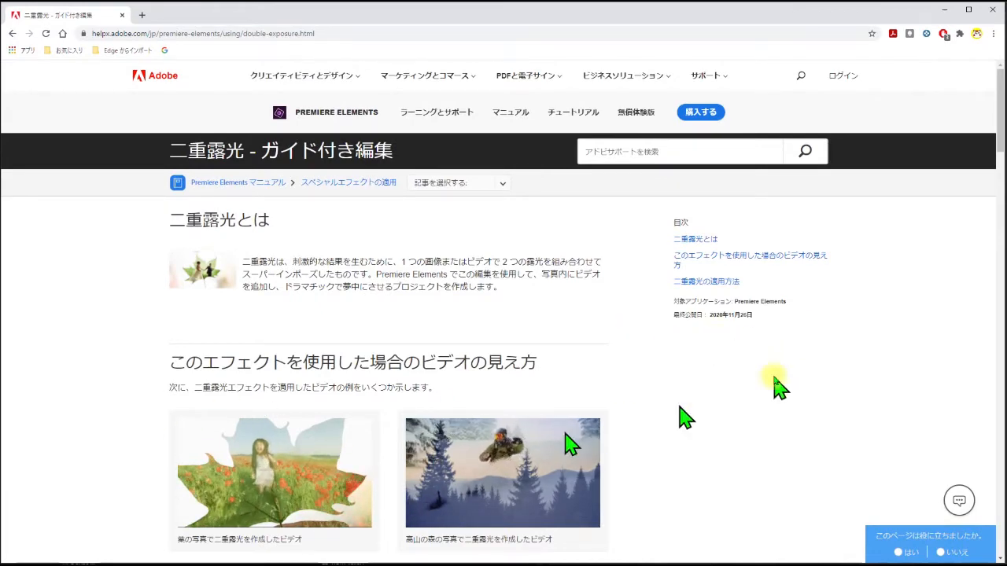
pyautogui.moveTo(997, 148); pyautogui.dragTo(995, 168)
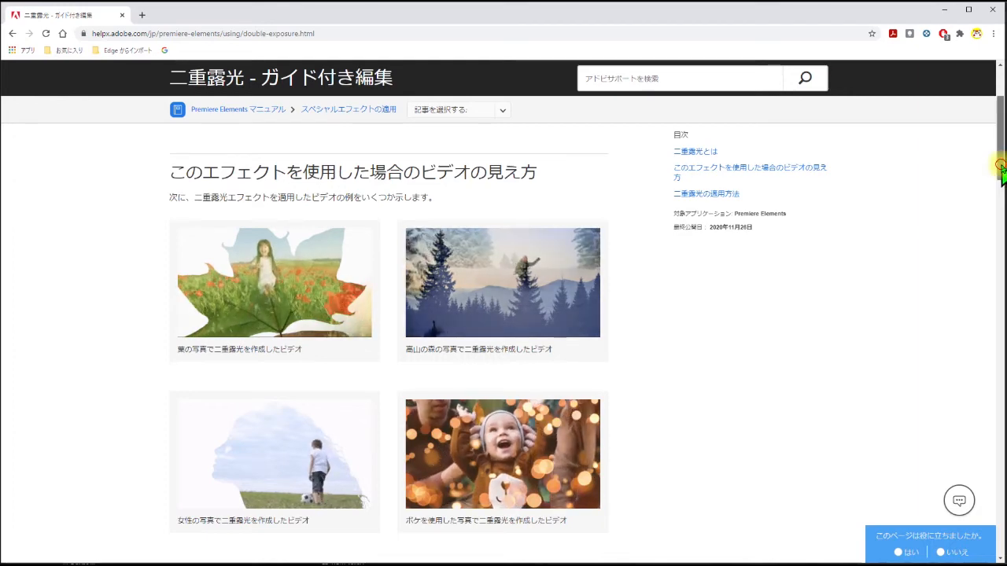
pyautogui.moveTo(1001, 177); pyautogui.dragTo(997, 225)
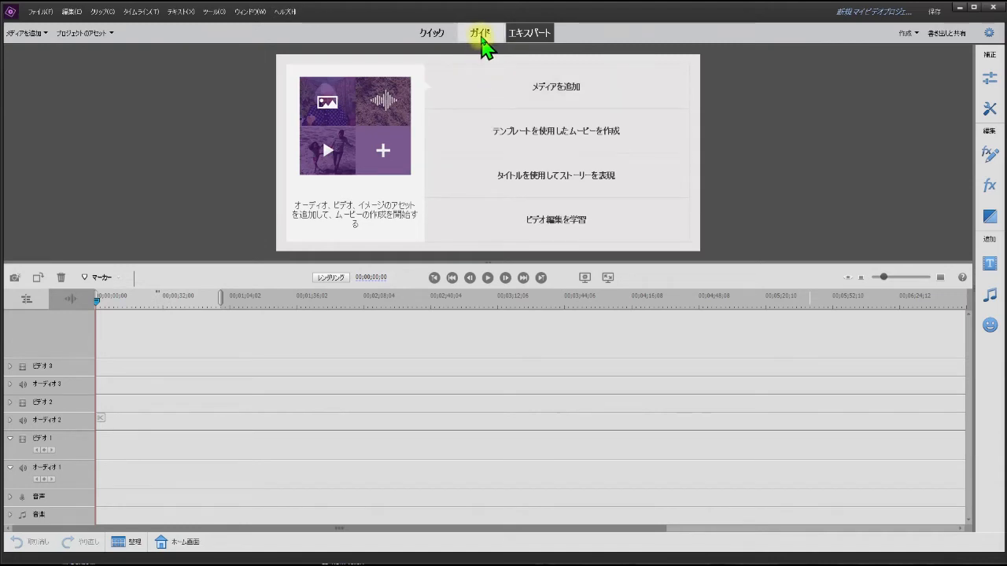
# Step: In Premiere Elements, start the 二重露光 guided edit from the 楽しい編集 category
pyautogui.click(483, 41)
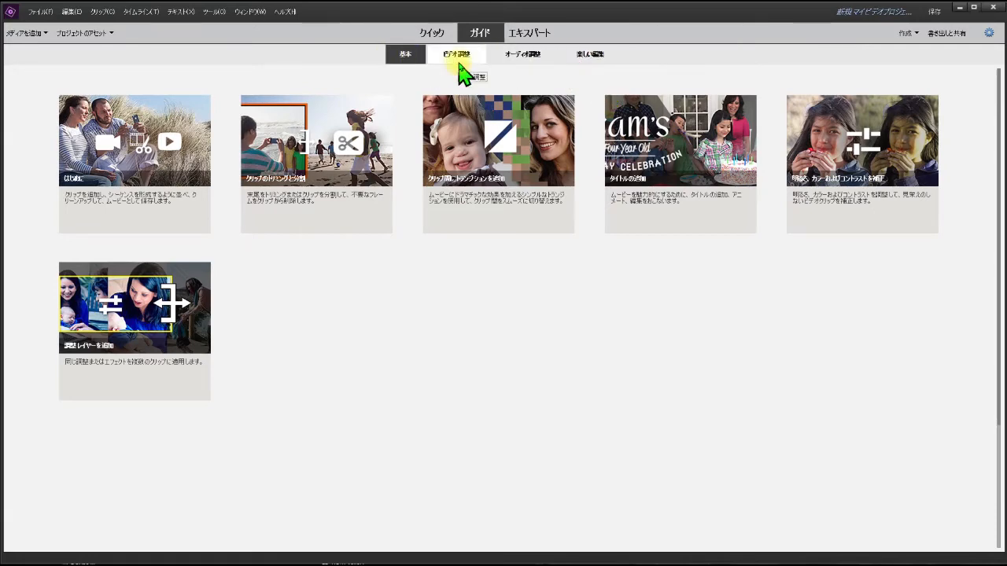
pyautogui.click(591, 57)
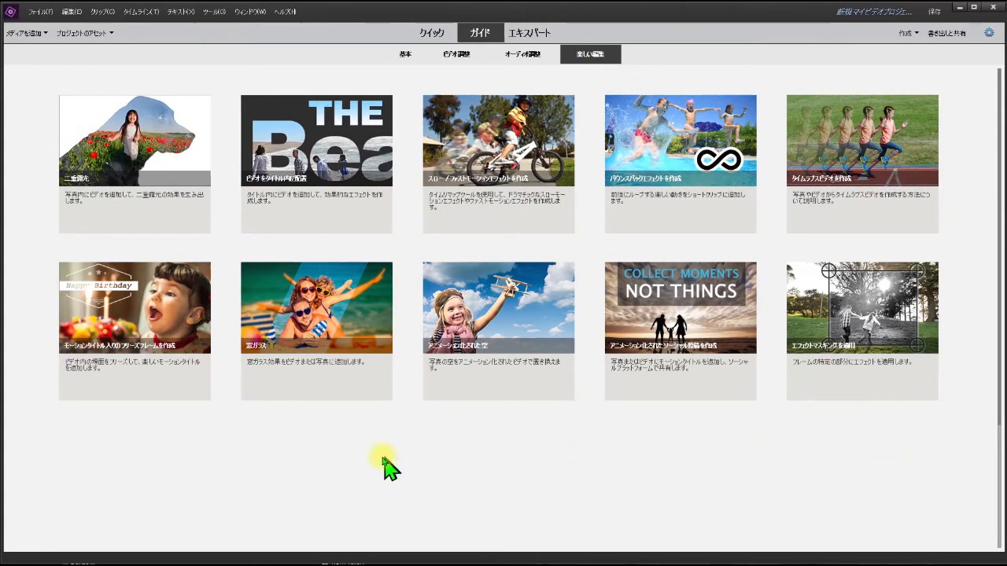
pyautogui.click(83, 189)
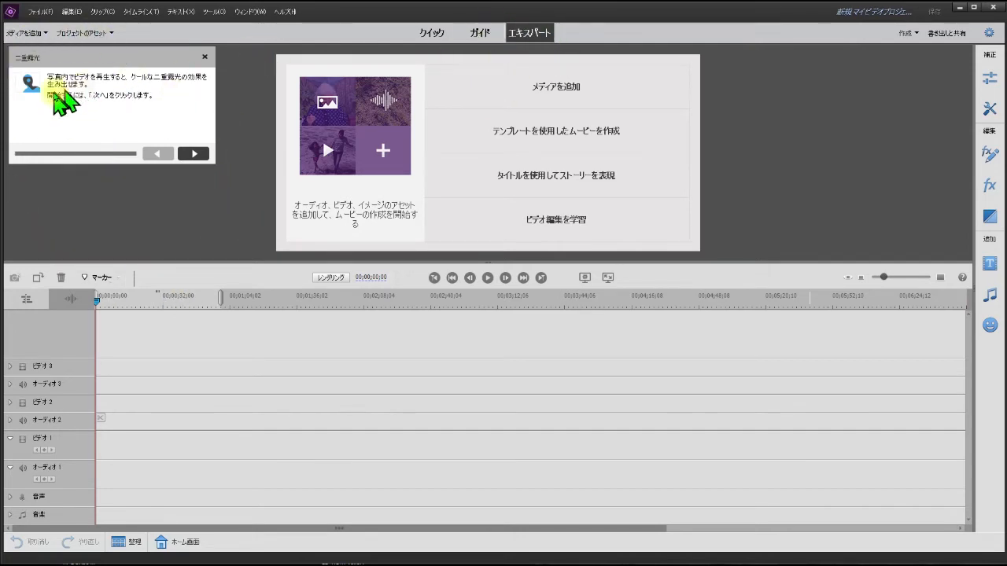
# Step: Place the ハート photo from the 写真 graphics at the start of the ビデオ 1 track
pyautogui.click(194, 154)
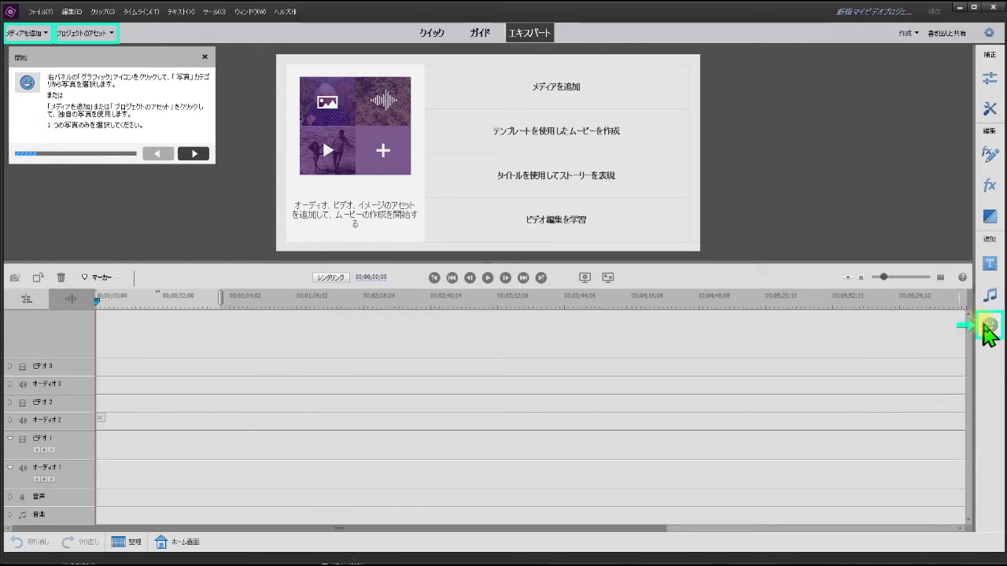
pyautogui.click(988, 326)
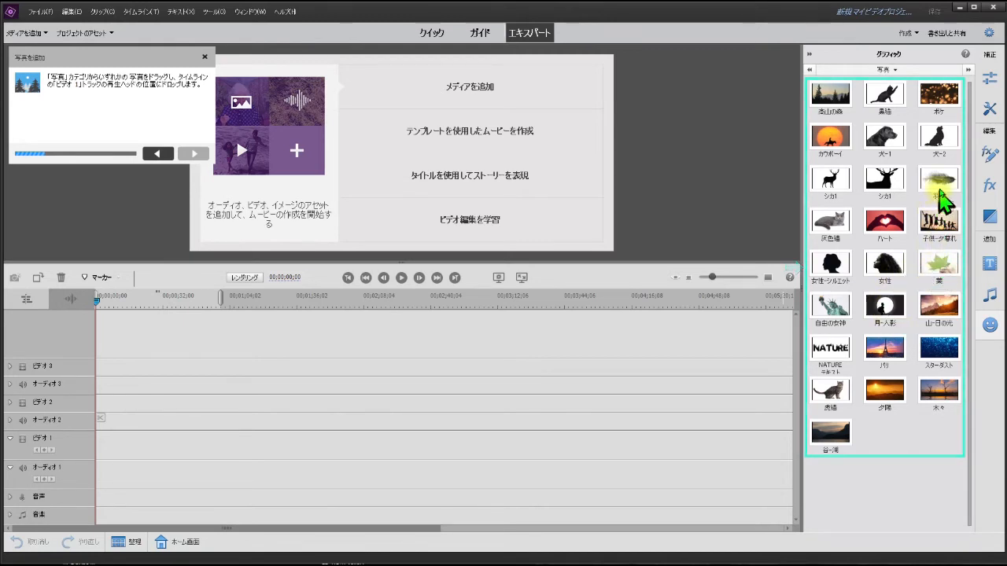
pyautogui.moveTo(889, 231); pyautogui.dragTo(99, 461)
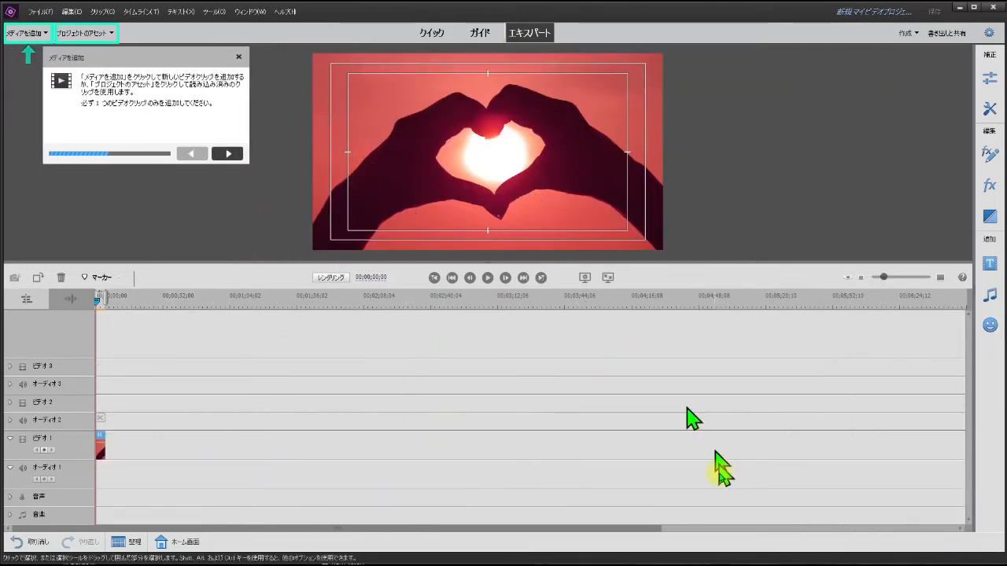
pyautogui.click(941, 278)
pyautogui.click(941, 277)
pyautogui.click(941, 278)
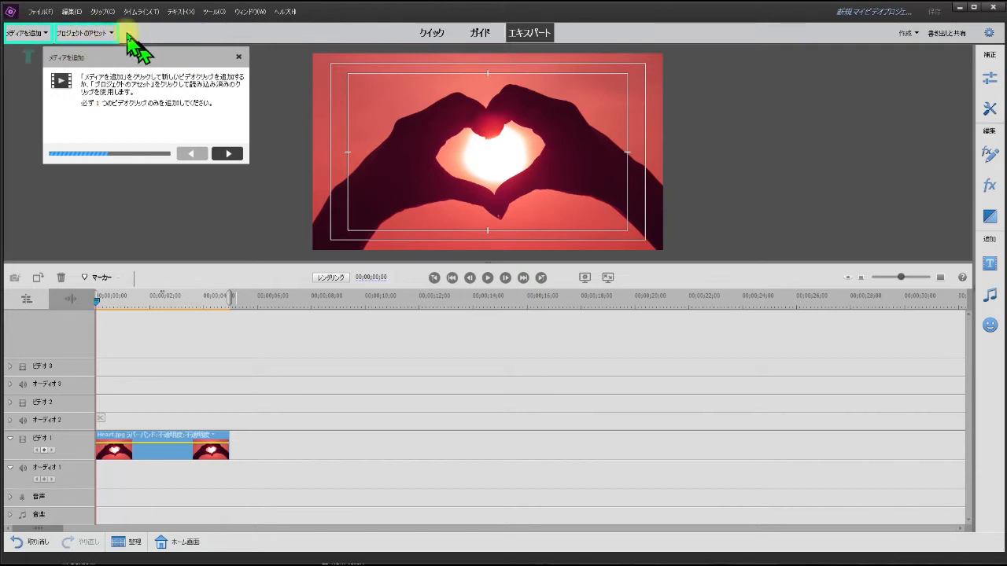
# Step: Import 焼肉2.mp4 from the 動画保存 folder and place it at the start of the ビデオ 2 track
pyautogui.click(46, 33)
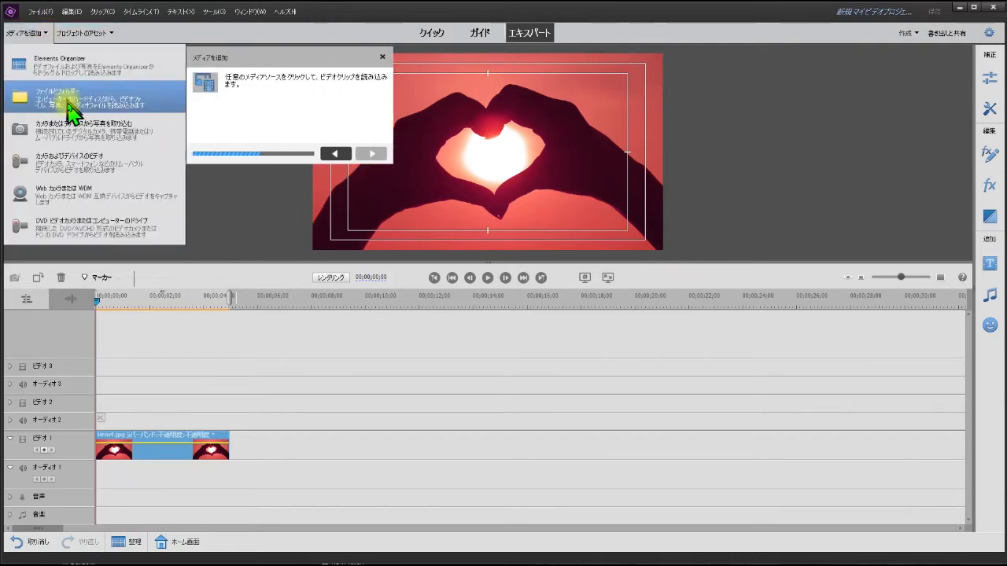
pyautogui.click(59, 105)
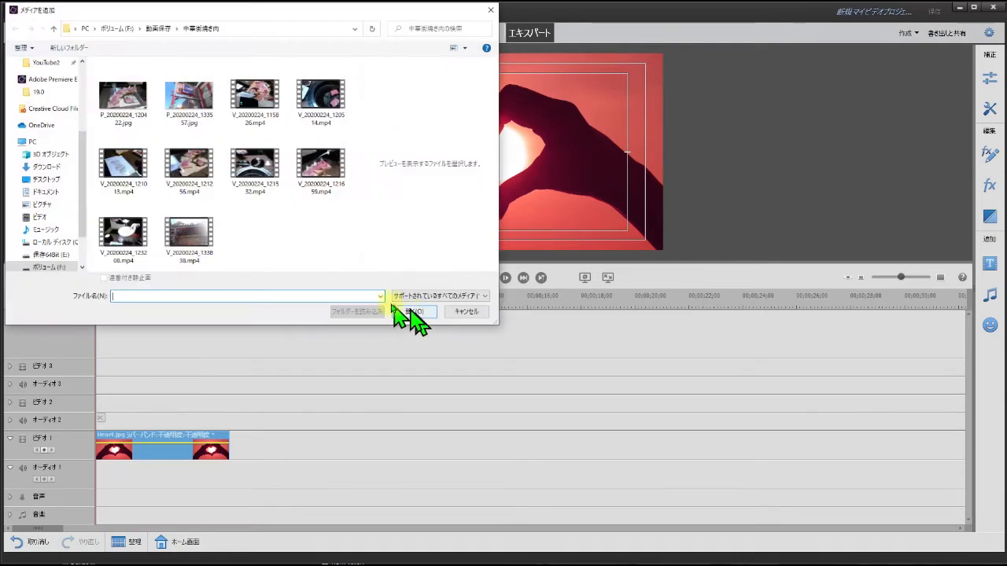
pyautogui.click(157, 29)
pyautogui.scroll(-5, 355, 207)
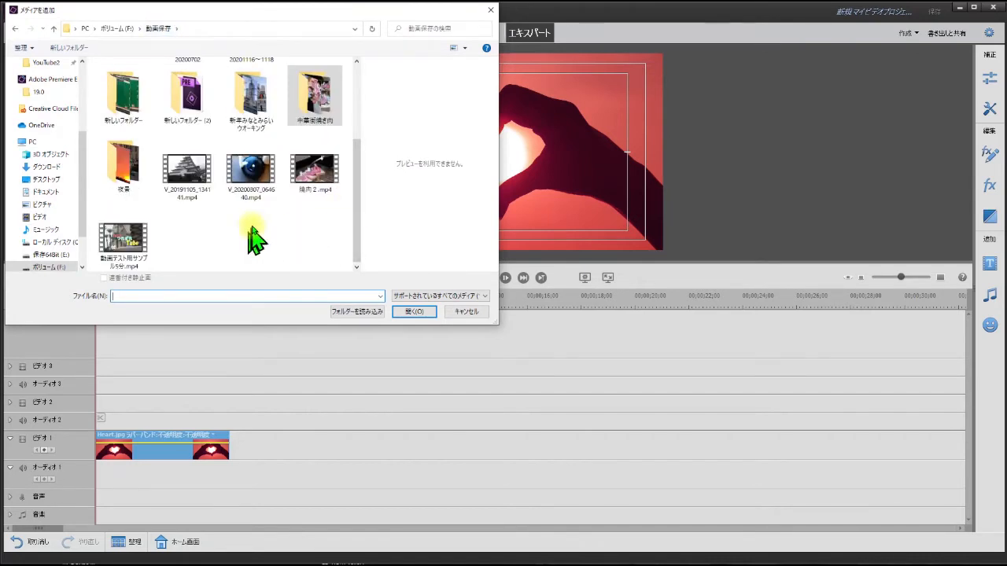
pyautogui.click(314, 187)
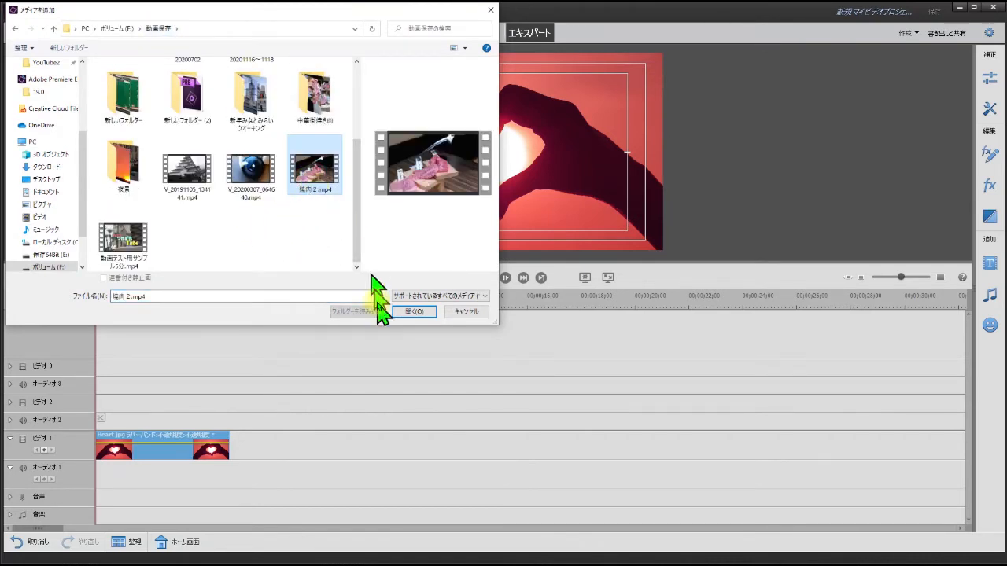
pyautogui.click(425, 312)
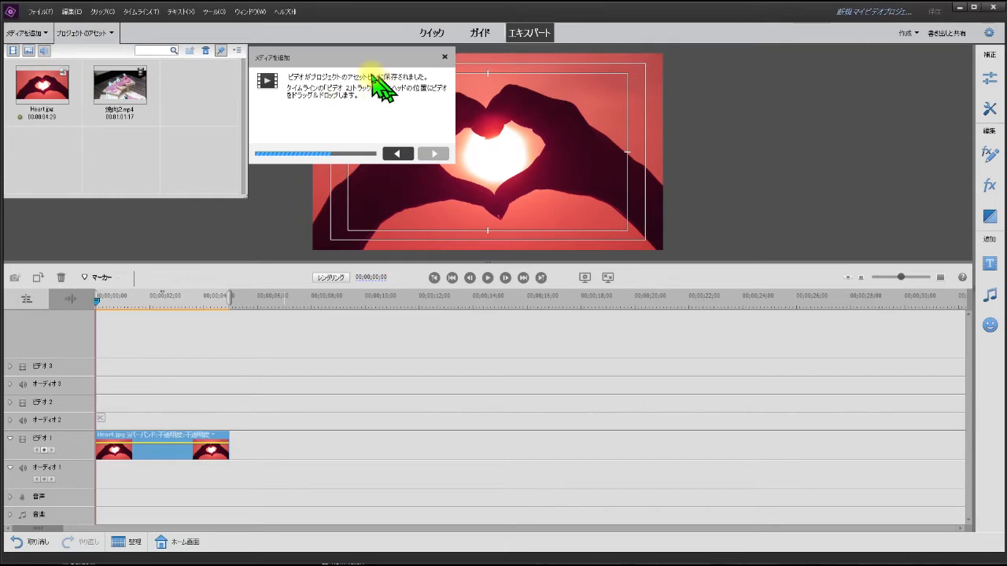
pyautogui.click(132, 102)
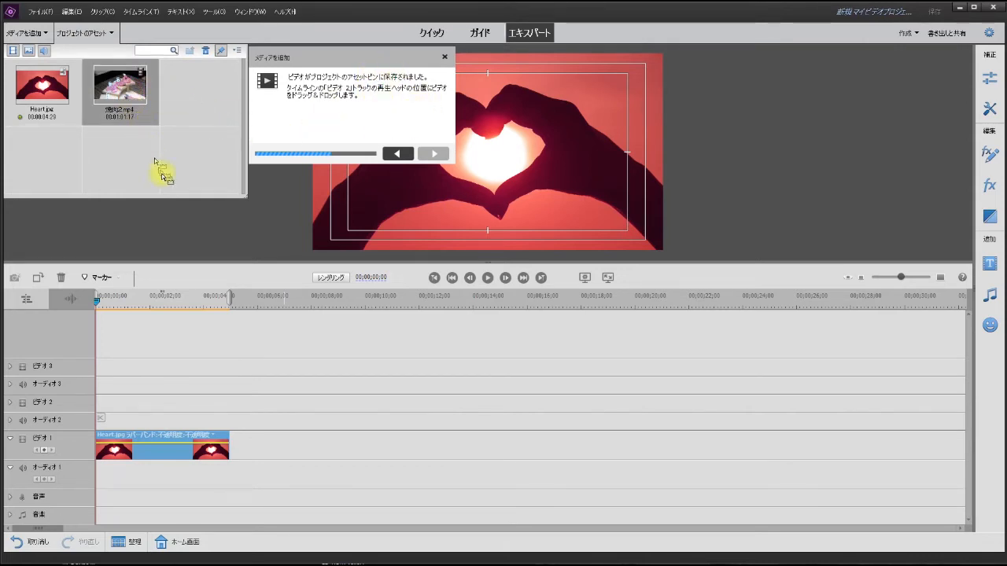
pyautogui.moveTo(215, 382); pyautogui.dragTo(106, 408)
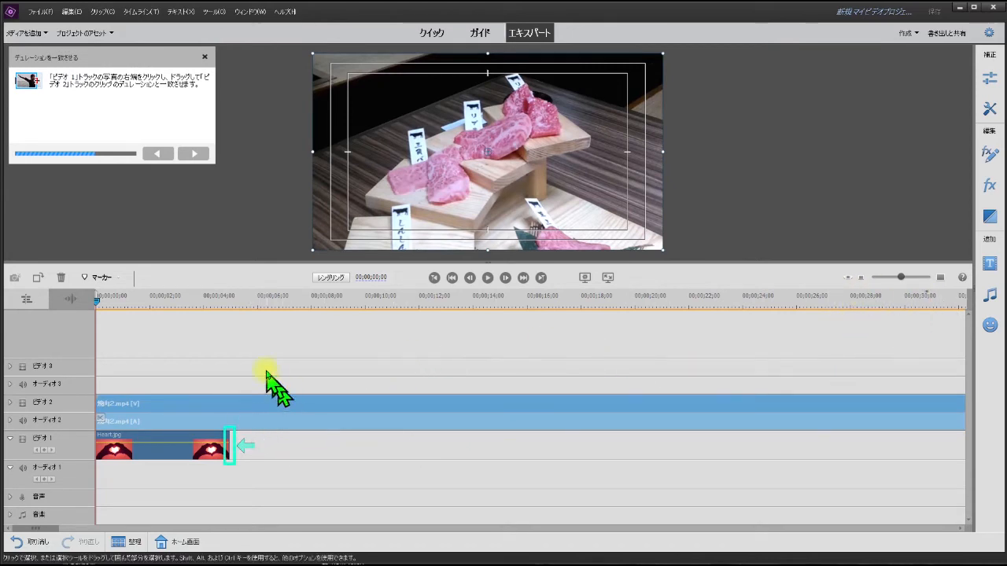
# Step: Extend the Heart.jpg clip on the ビデオ 1 track to match the end of the 焼肉2.mp4 clip
pyautogui.click(848, 277)
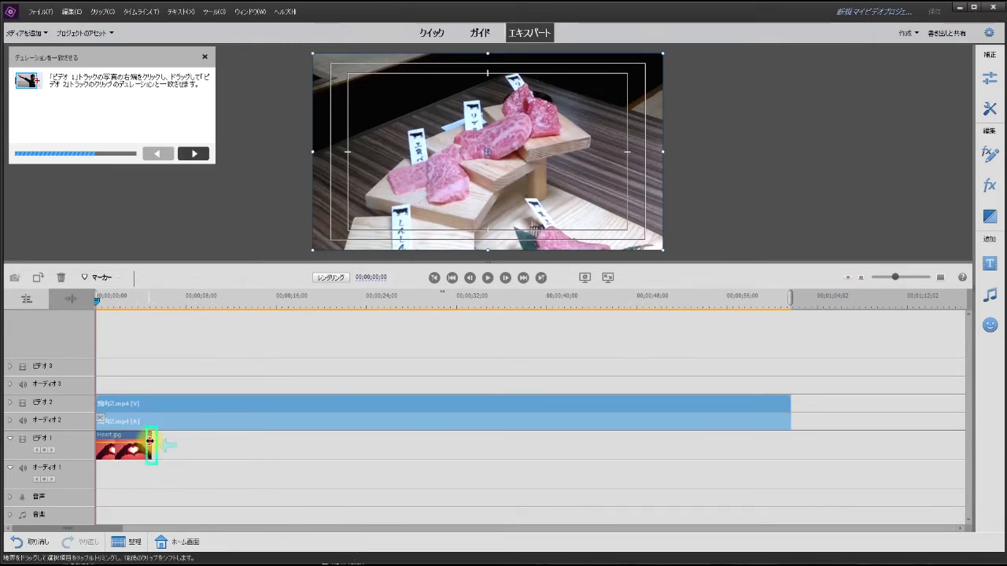
pyautogui.click(150, 440)
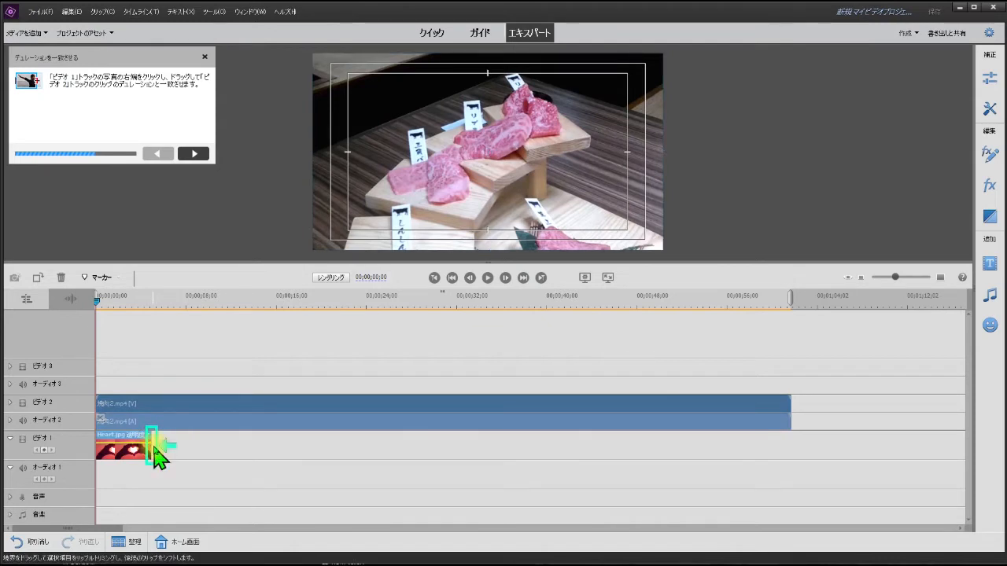
pyautogui.moveTo(152, 448); pyautogui.dragTo(224, 454)
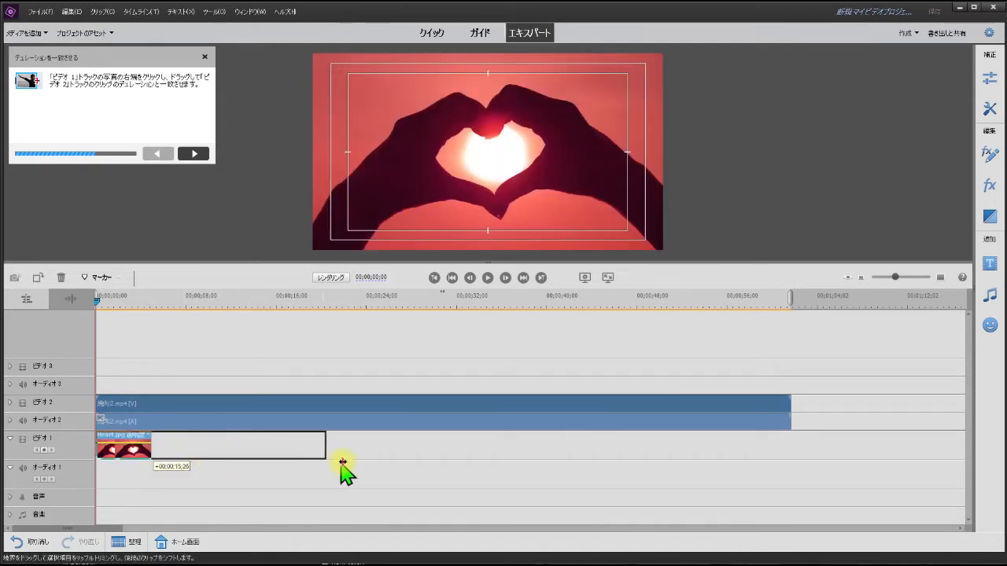
pyautogui.moveTo(343, 462); pyautogui.dragTo(707, 474)
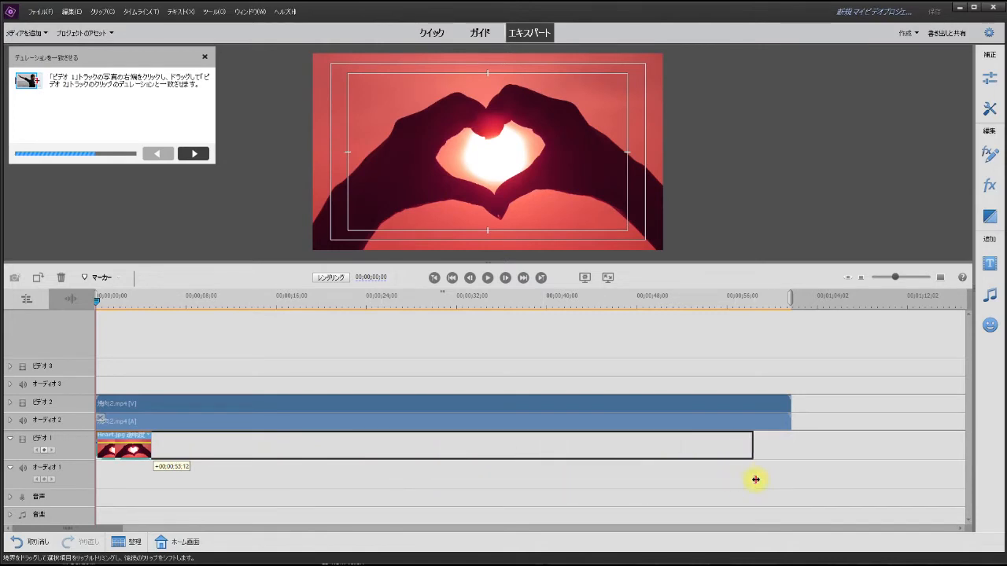
pyautogui.moveTo(792, 472); pyautogui.dragTo(792, 470)
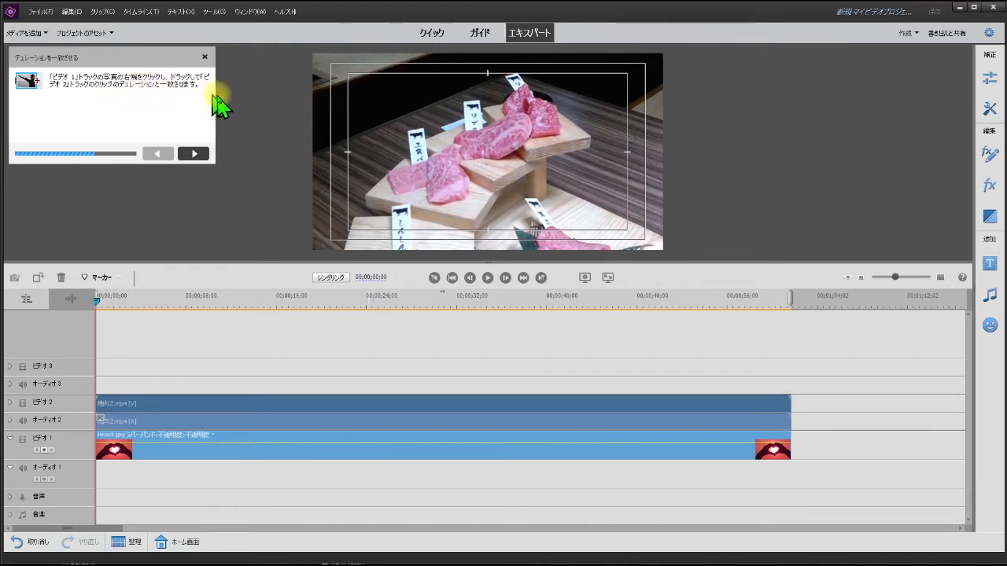
# Step: Open the applied effects for the 焼肉2.mp4 clip and try the opacity blend modes ディゾルブ and 比較 (暗)
pyautogui.click(194, 153)
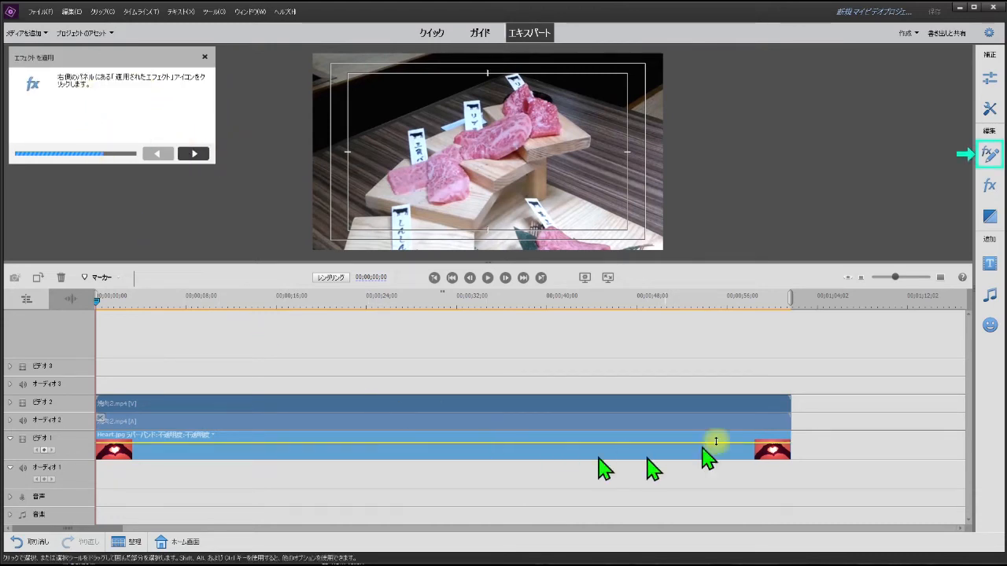
pyautogui.click(994, 157)
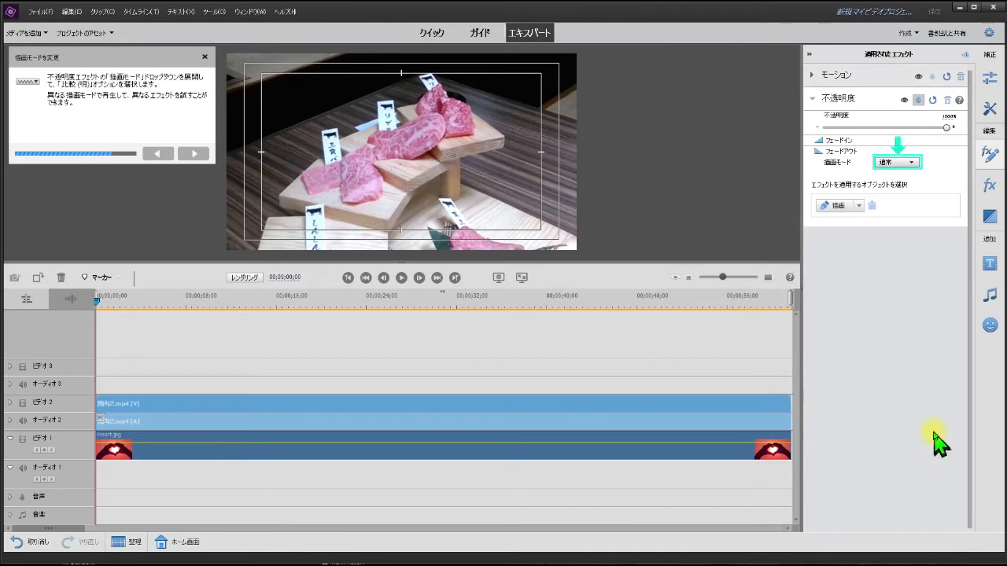
pyautogui.click(911, 162)
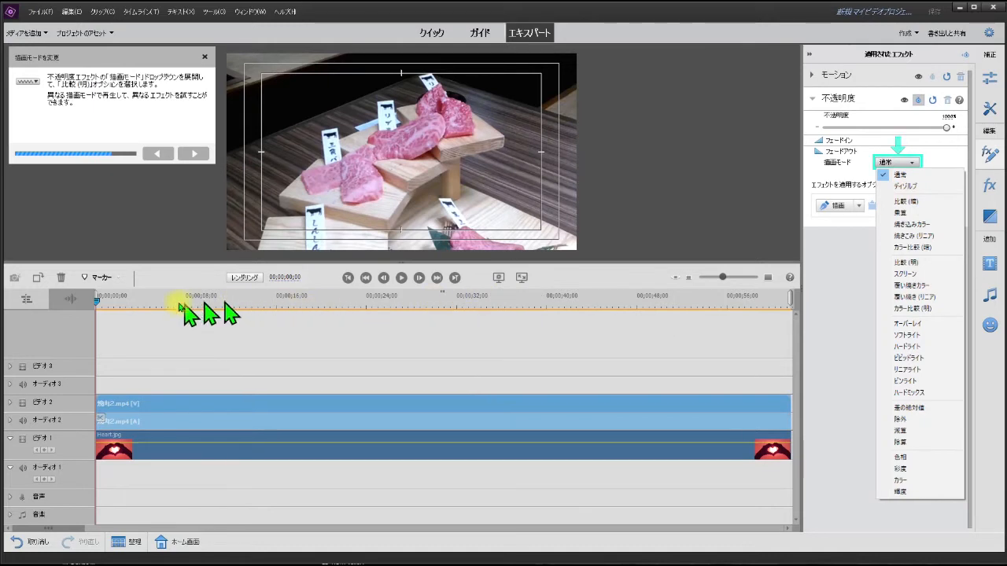
pyautogui.click(906, 186)
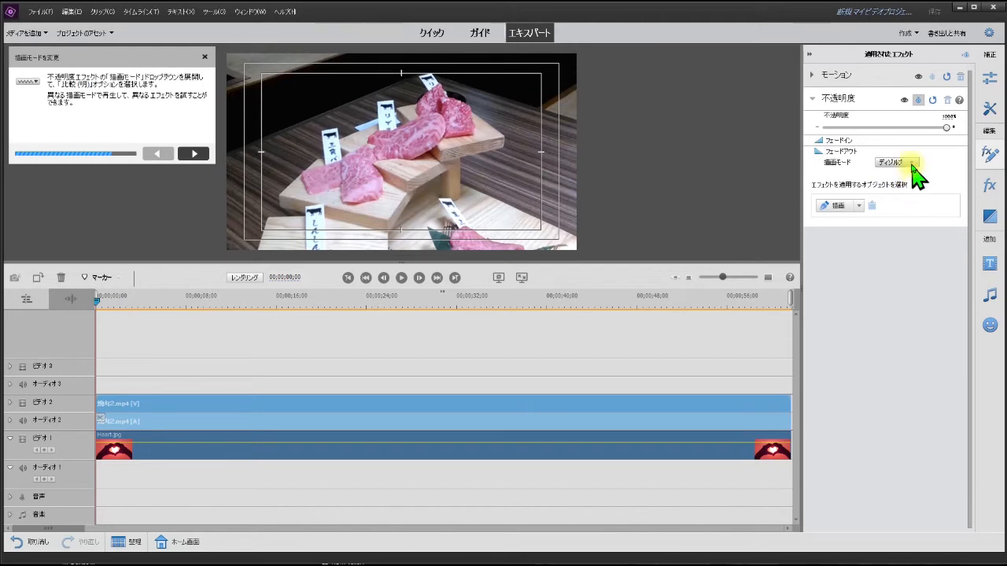
pyautogui.click(912, 163)
pyautogui.click(904, 201)
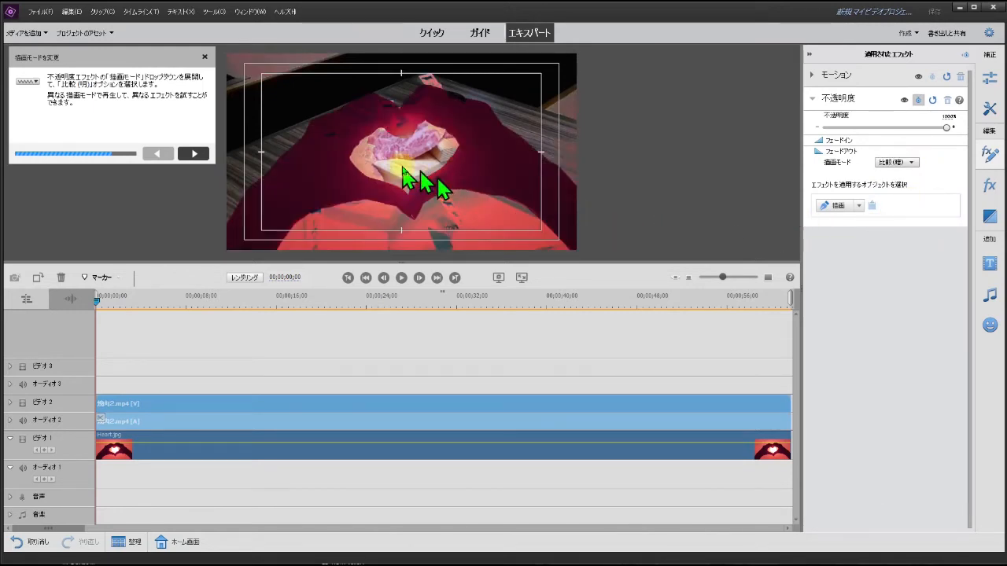
# Step: Try the darkening blend modes 乗算, 焼き込みカラー, 焼きこみ (リニア) and カラー比較 (暗) on the 焼肉2.mp4 clip's opacity
pyautogui.click(906, 163)
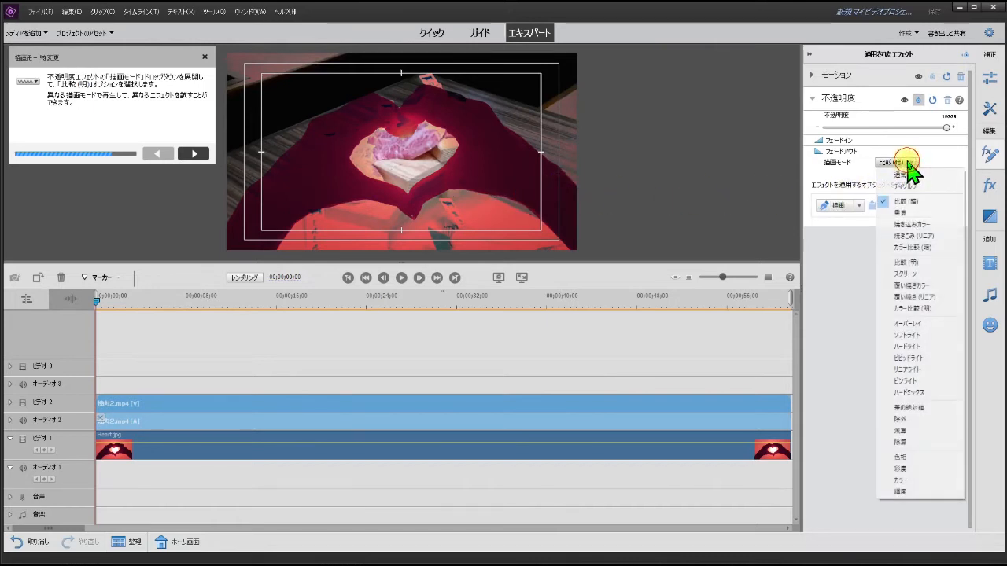
pyautogui.click(908, 214)
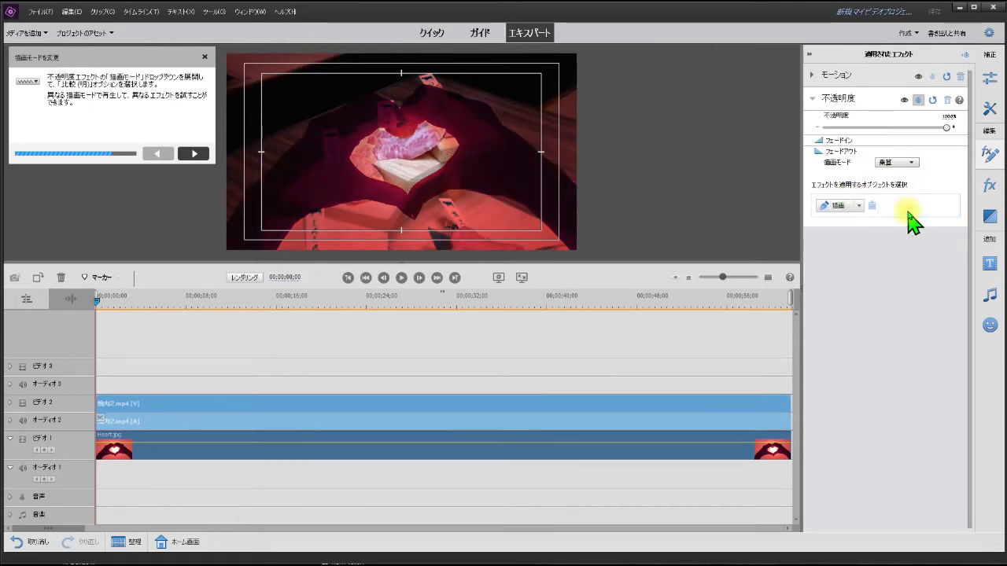
pyautogui.click(911, 165)
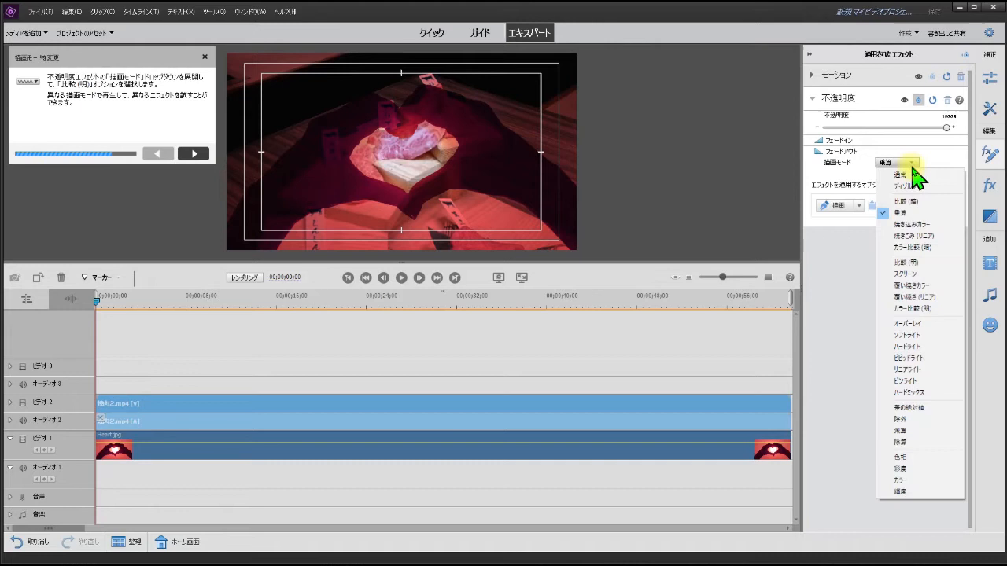
pyautogui.click(916, 225)
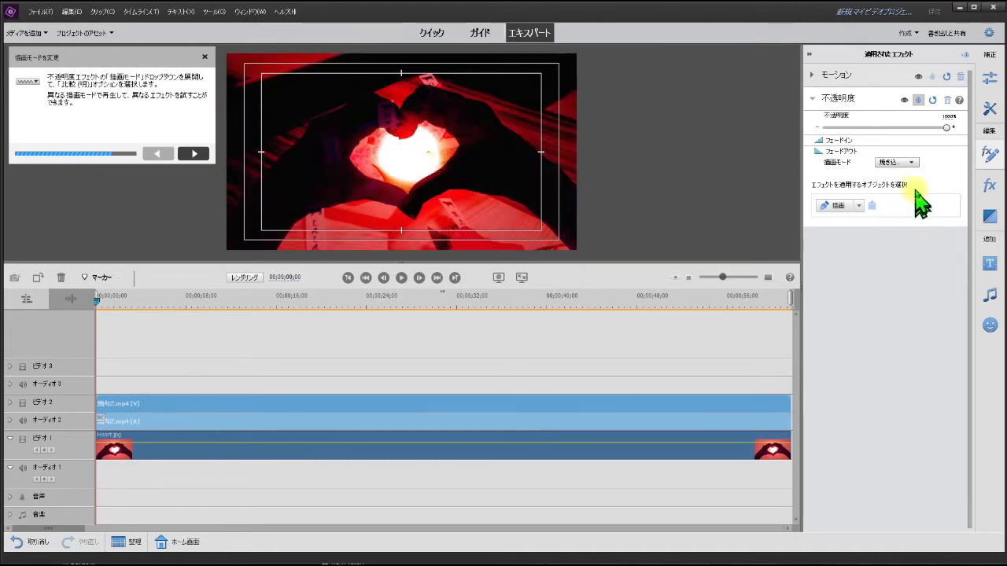
pyautogui.click(910, 164)
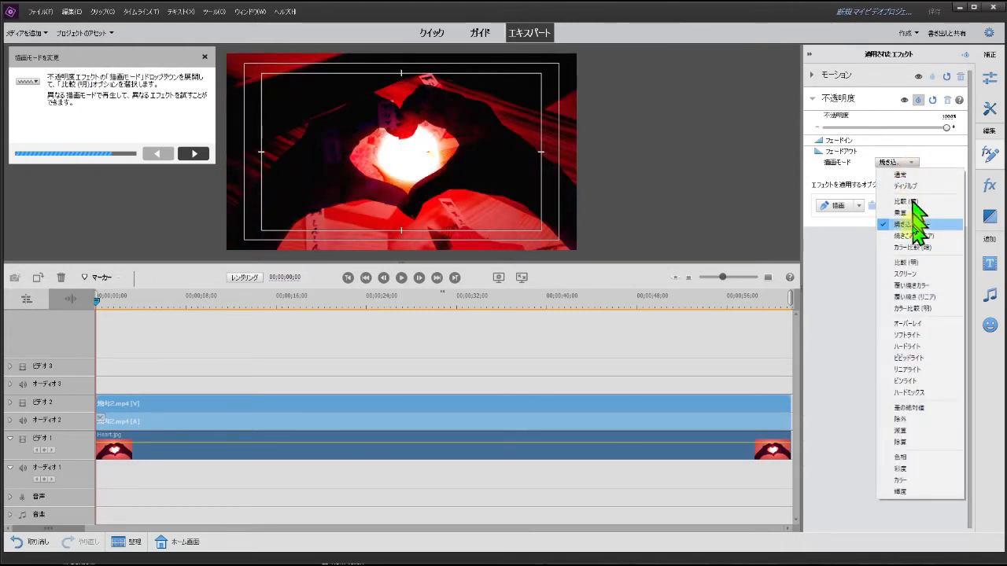
pyautogui.click(916, 236)
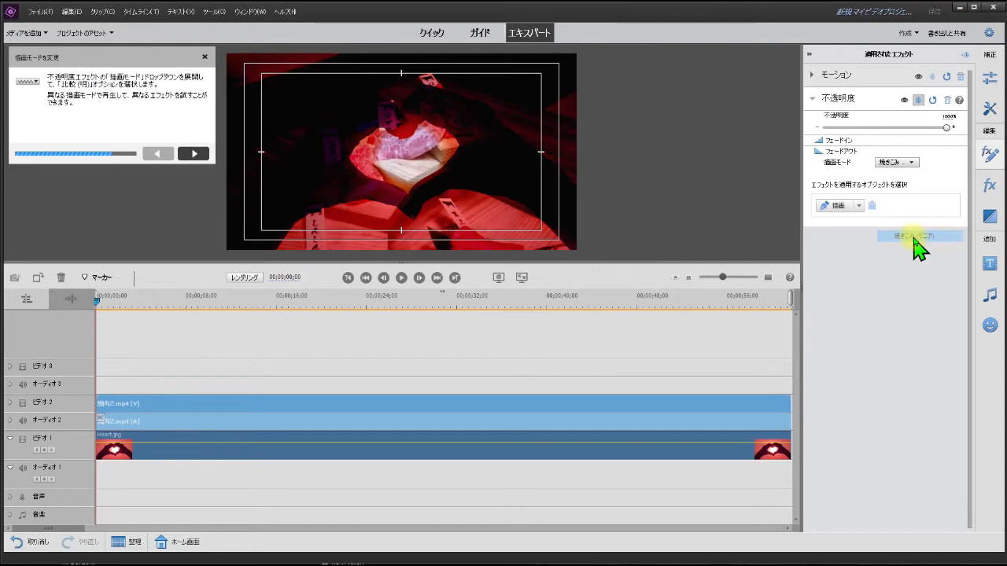
pyautogui.click(908, 164)
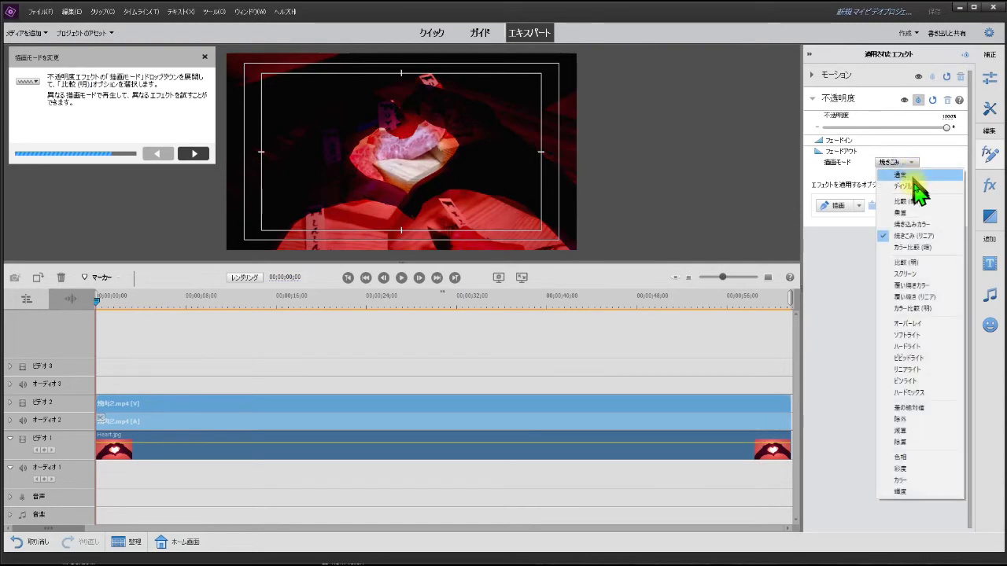
pyautogui.click(915, 247)
# Step: Try the lightening blend modes 比較 (明), スクリーン, 覆い焼きカラー, 覆い焼き (リニア) and カラー比較 (明) on the 焼肉2.mp4 clip
pyautogui.click(906, 164)
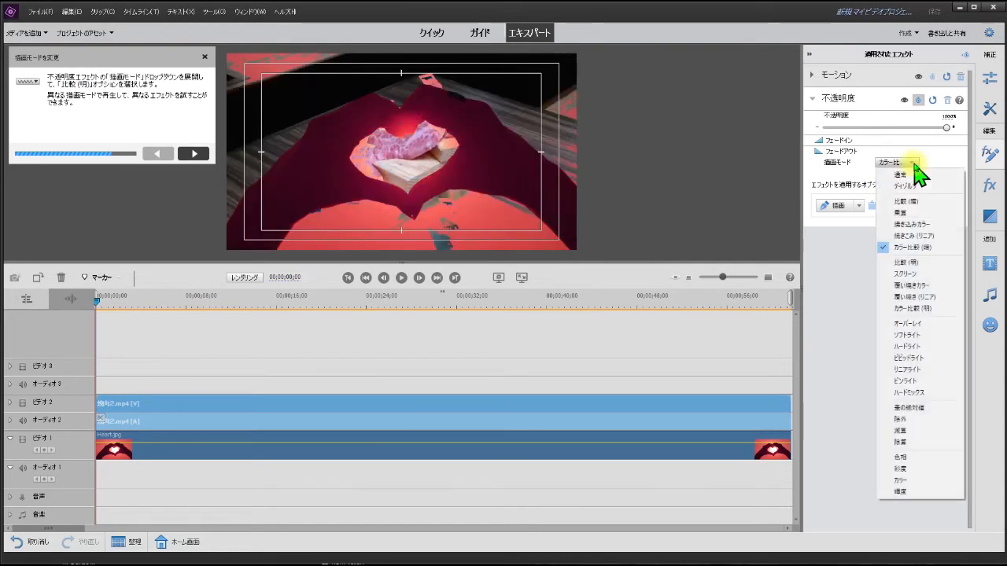
pyautogui.click(909, 265)
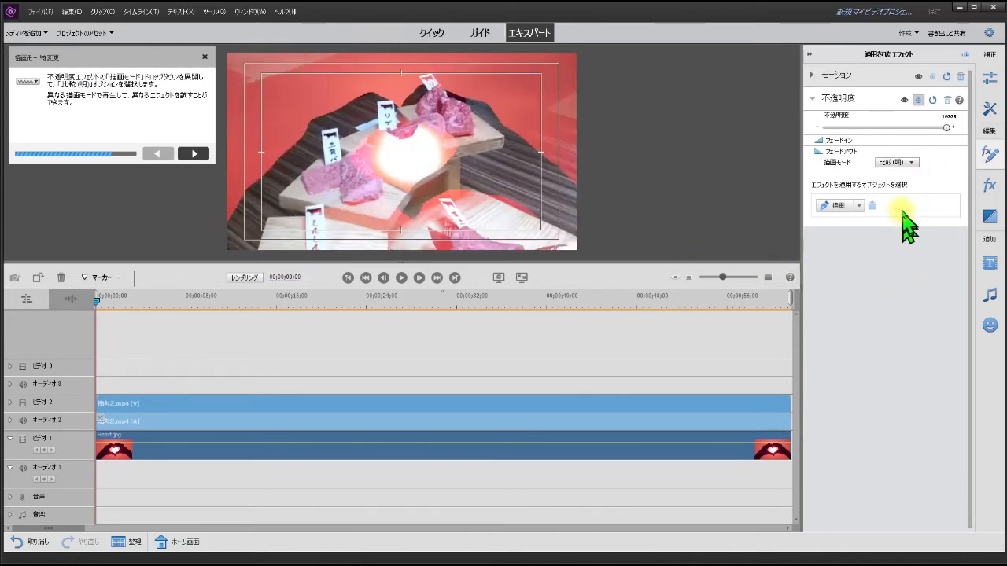
pyautogui.click(909, 164)
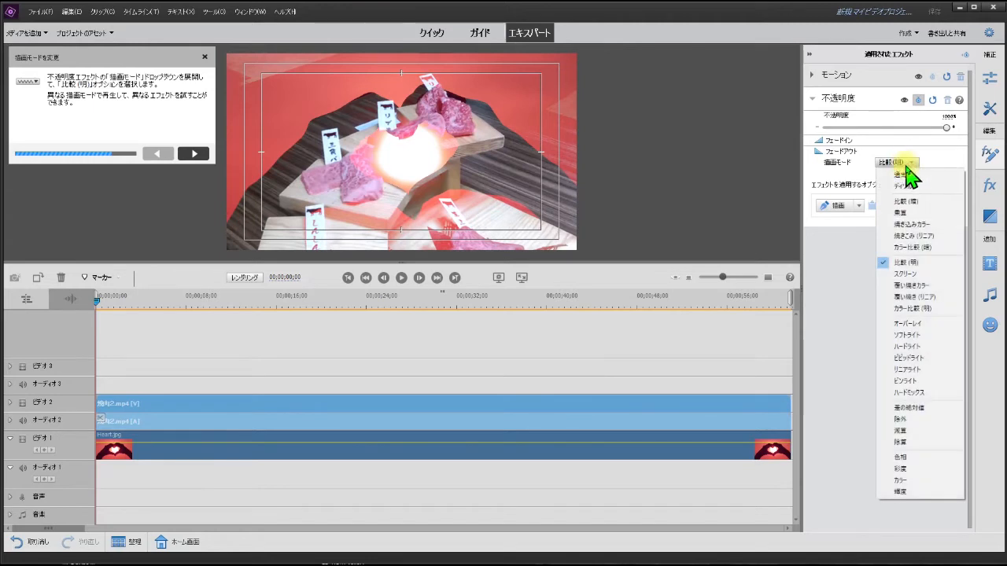
pyautogui.click(909, 275)
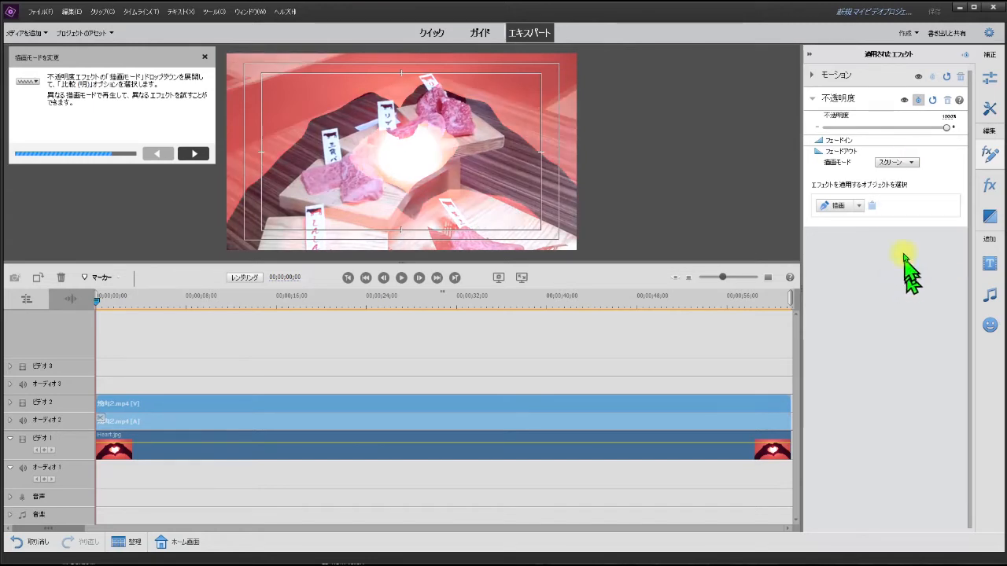
pyautogui.click(910, 163)
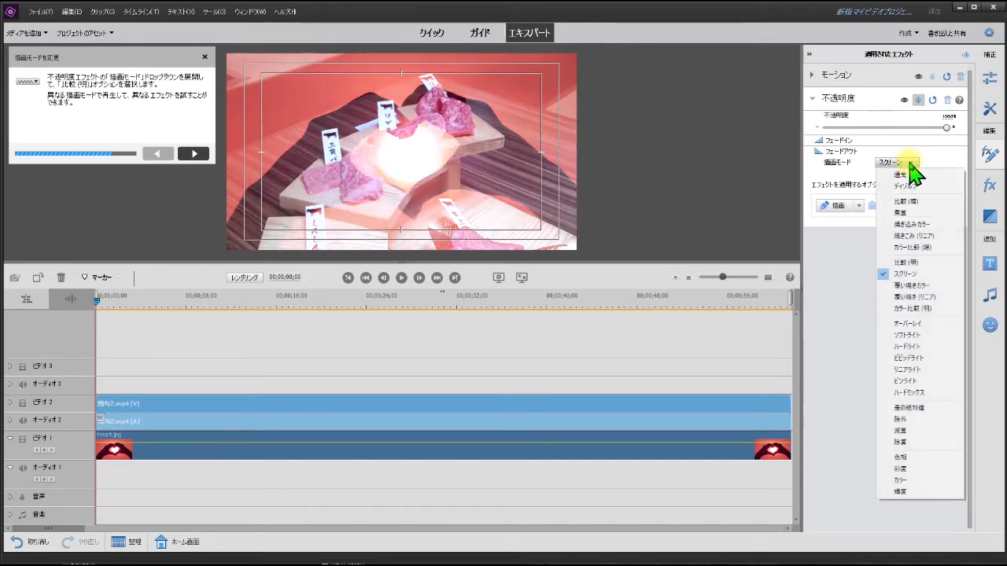
pyautogui.click(911, 287)
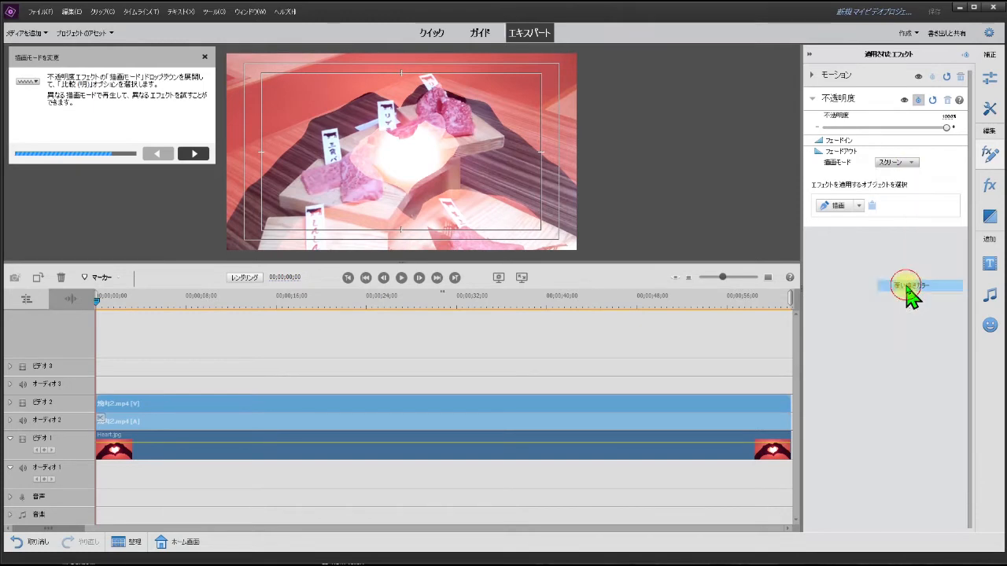
pyautogui.click(910, 164)
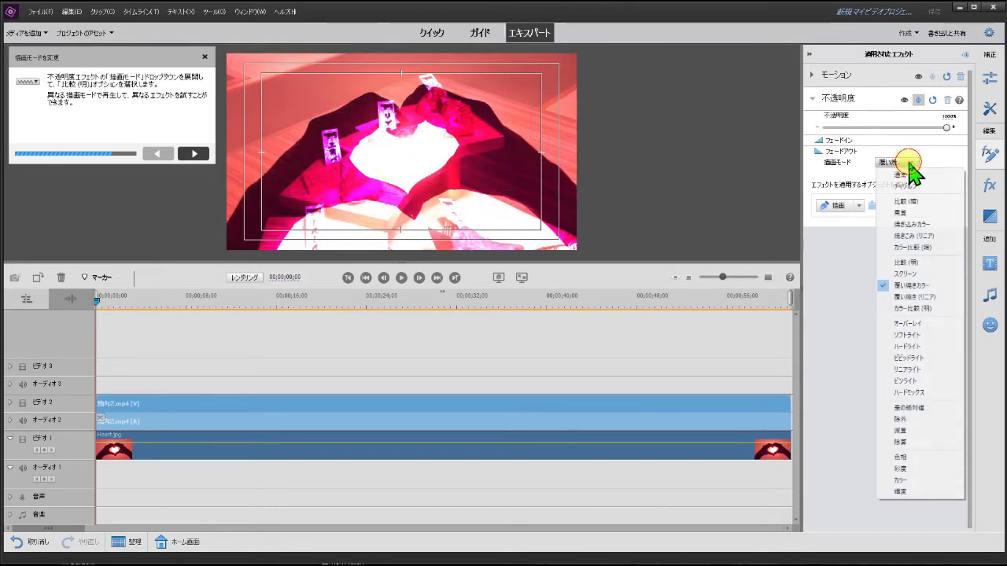
pyautogui.click(911, 299)
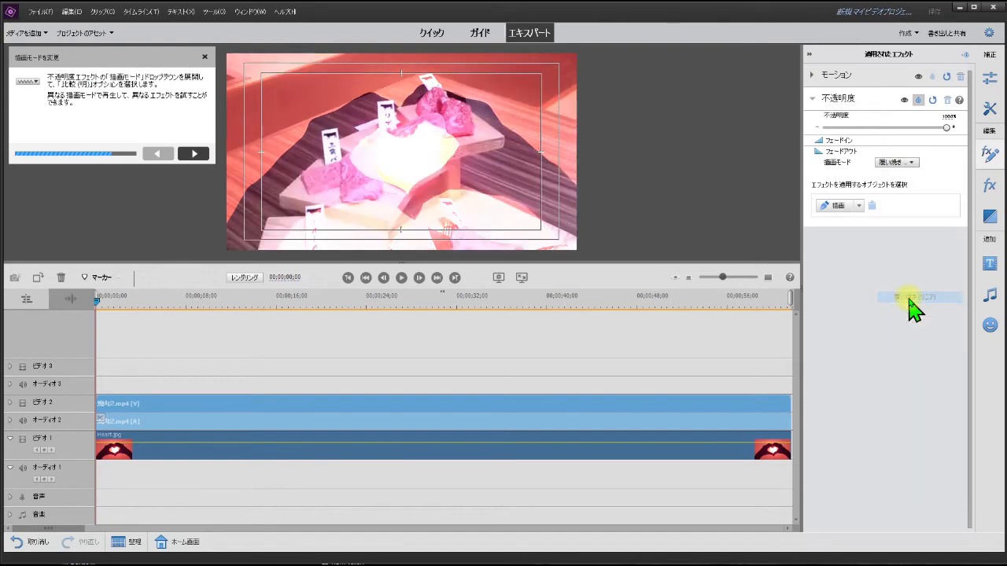
pyautogui.click(915, 164)
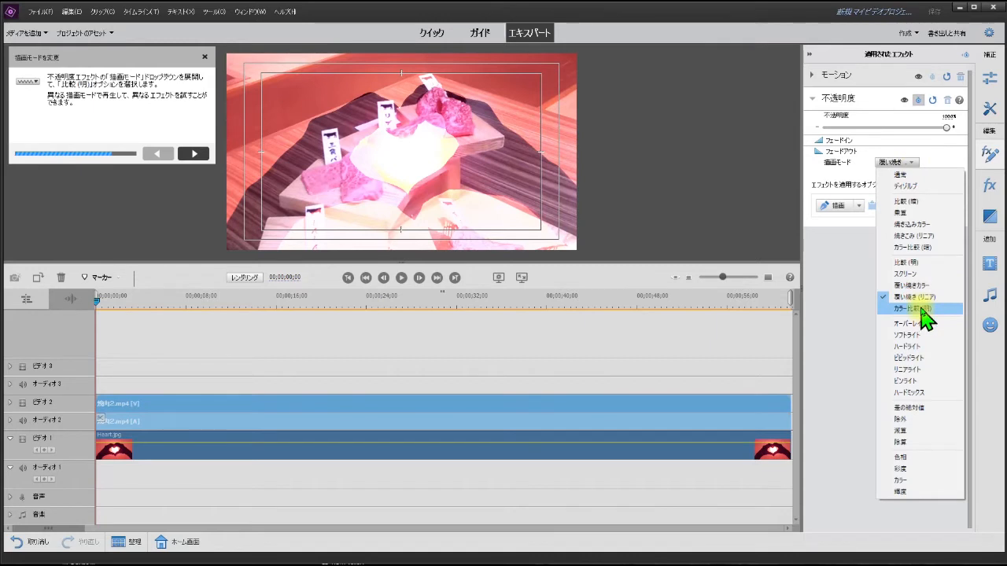
pyautogui.click(920, 309)
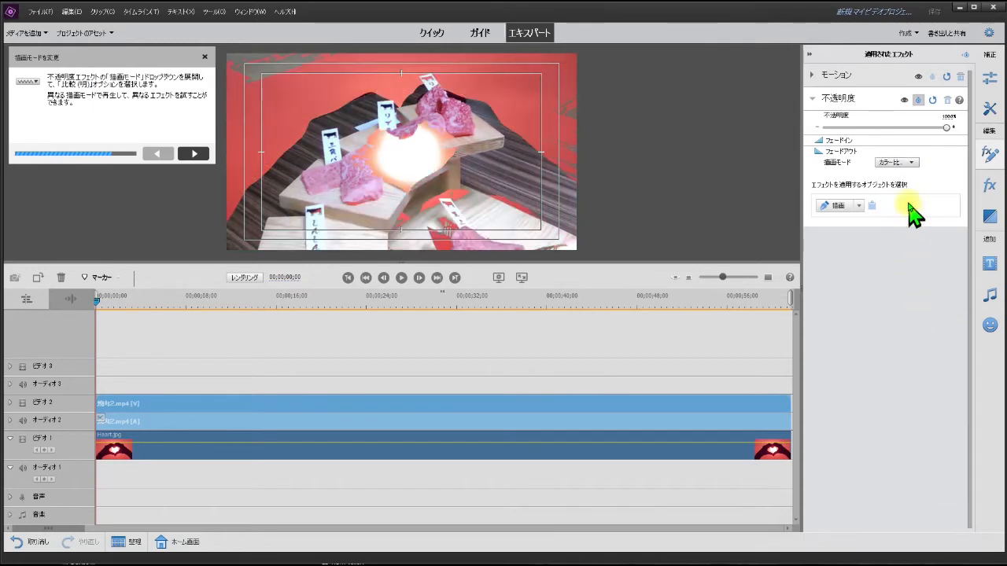
# Step: Try the blend modes オーバーレイ, ソフトライト and ハードライト on the 焼肉2.mp4 clip's opacity effect
pyautogui.click(906, 163)
pyautogui.click(922, 324)
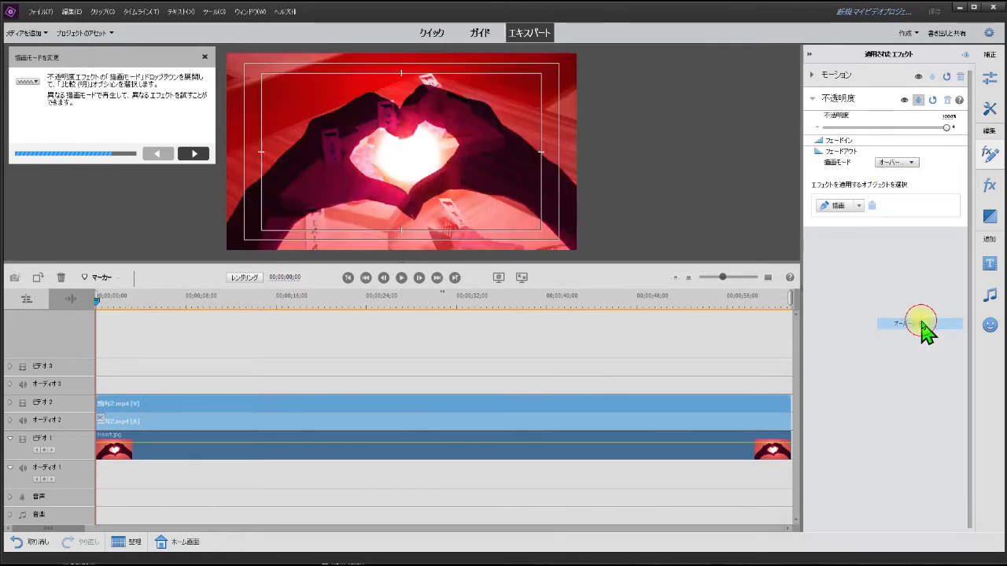
pyautogui.click(908, 164)
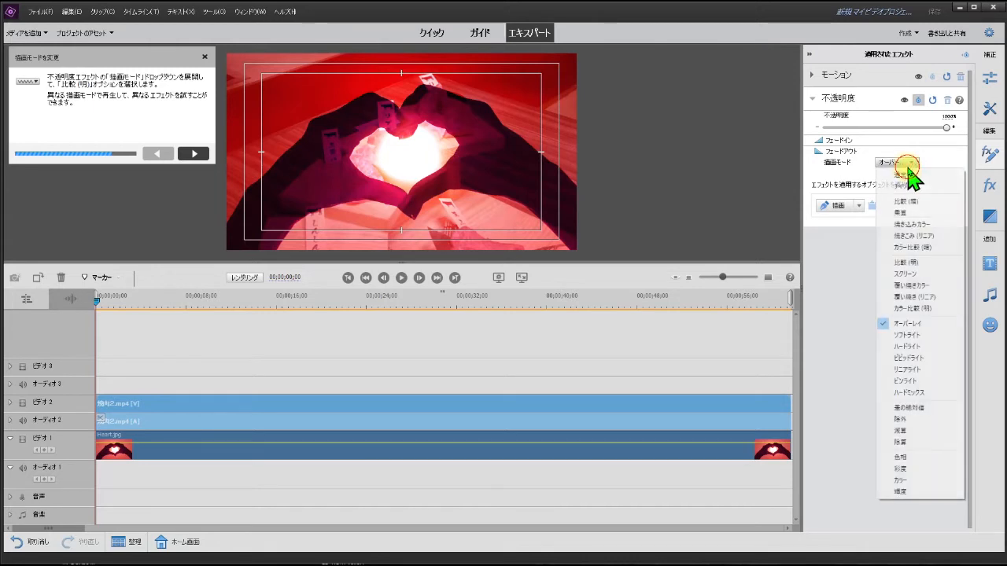
pyautogui.click(918, 336)
pyautogui.click(903, 163)
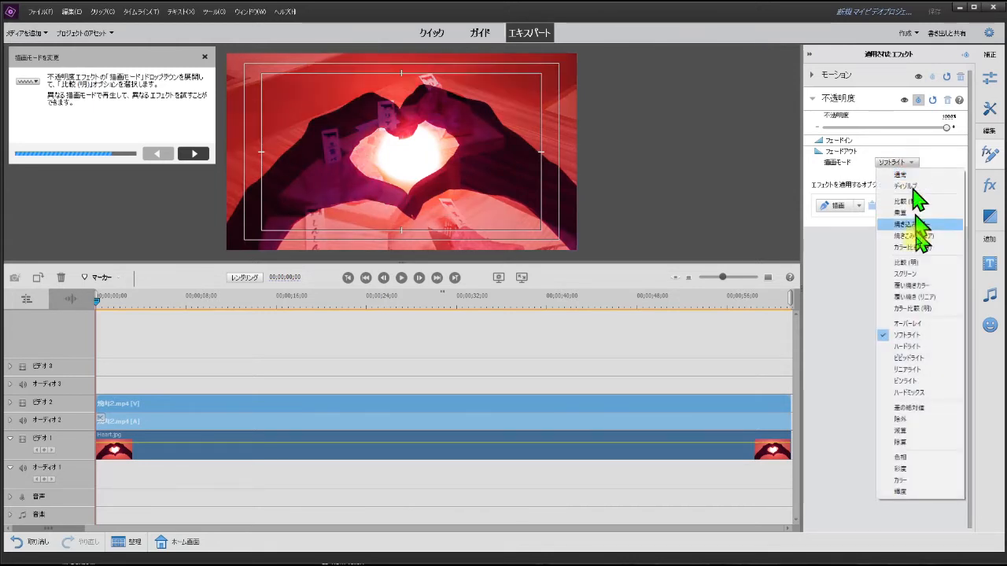
pyautogui.click(912, 347)
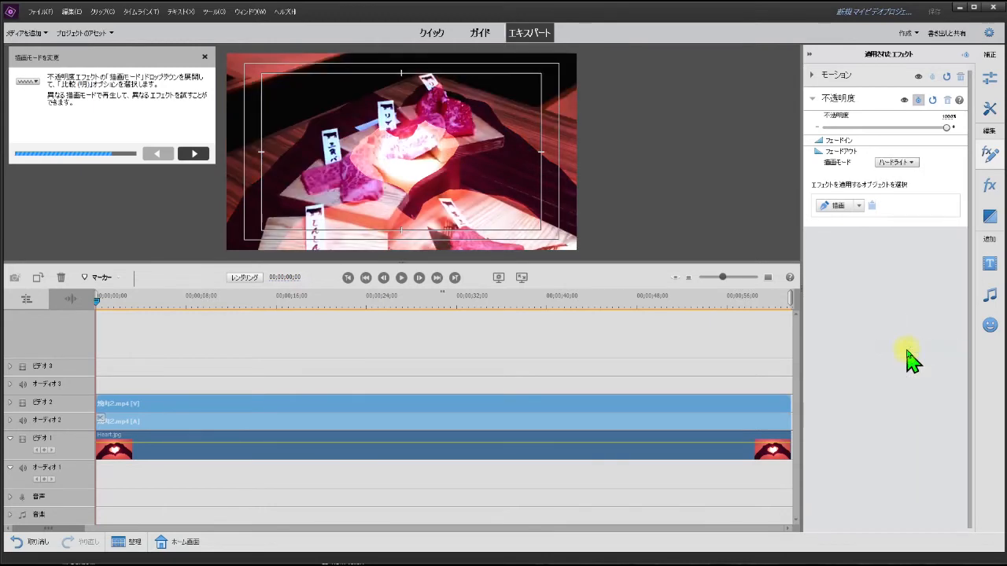
# Step: Try the blend modes ビビッドライト, リニアライト, ピンライト and ハードミックス on the 焼肉2.mp4 clip's opacity effect
pyautogui.click(911, 164)
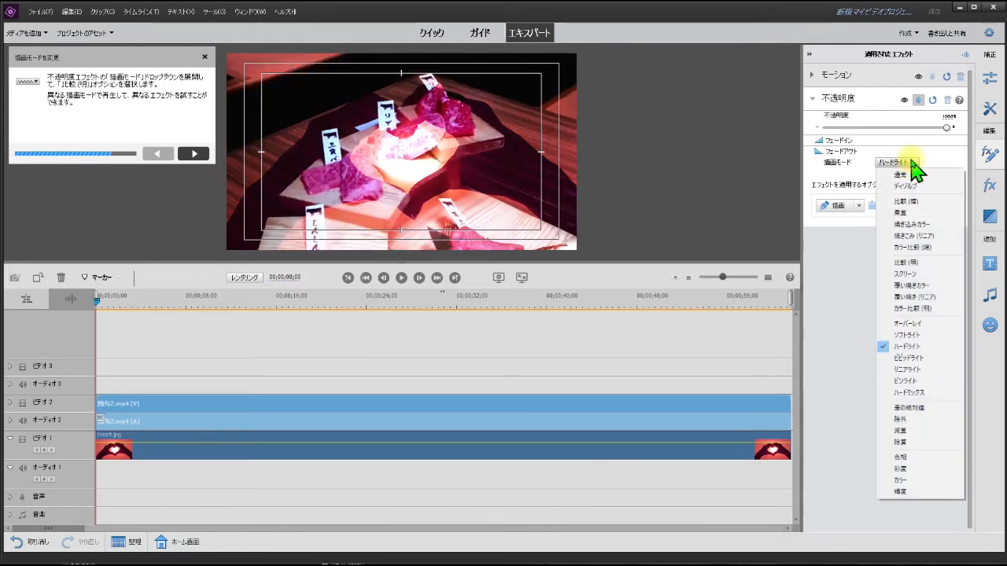
pyautogui.click(913, 358)
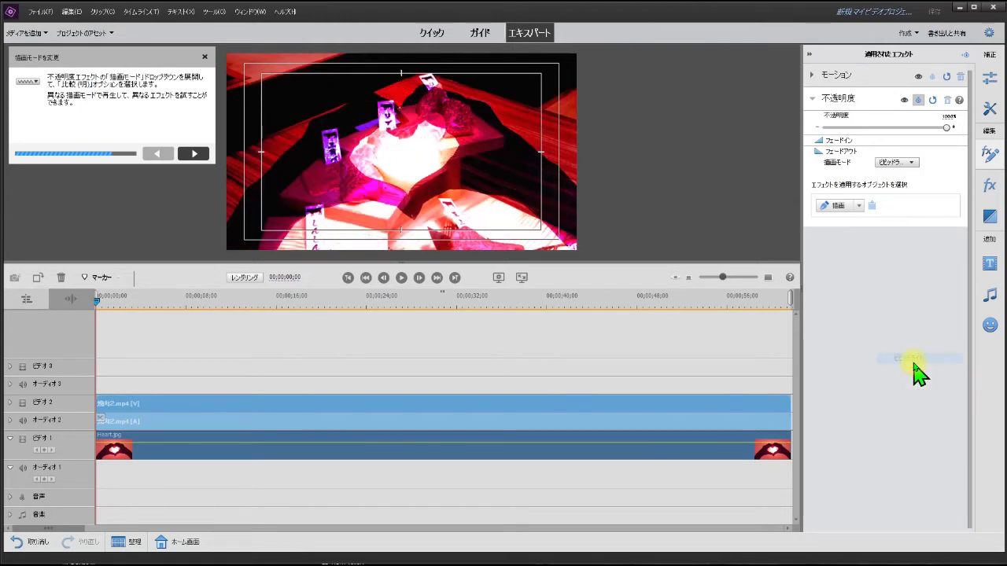
pyautogui.click(905, 163)
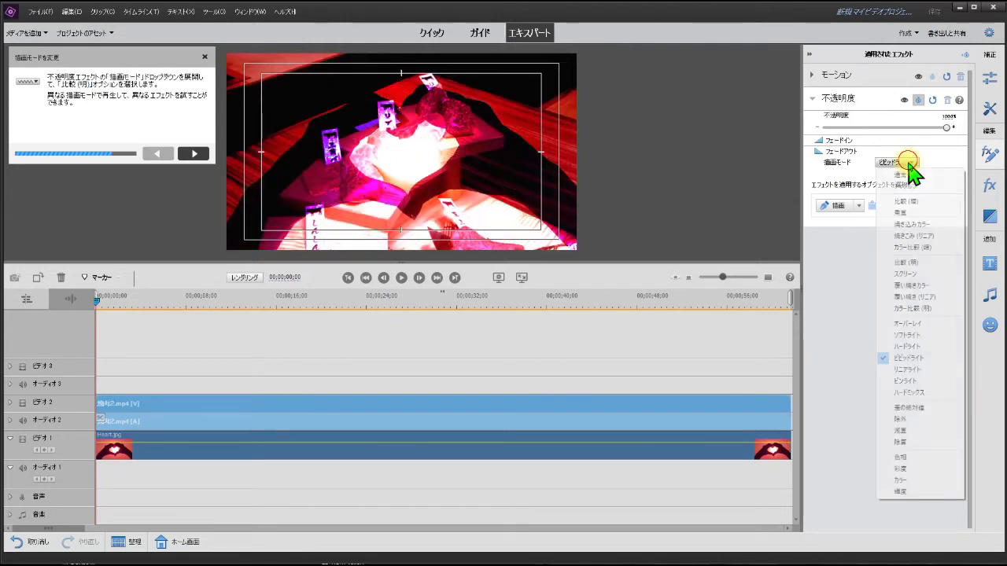
pyautogui.click(925, 369)
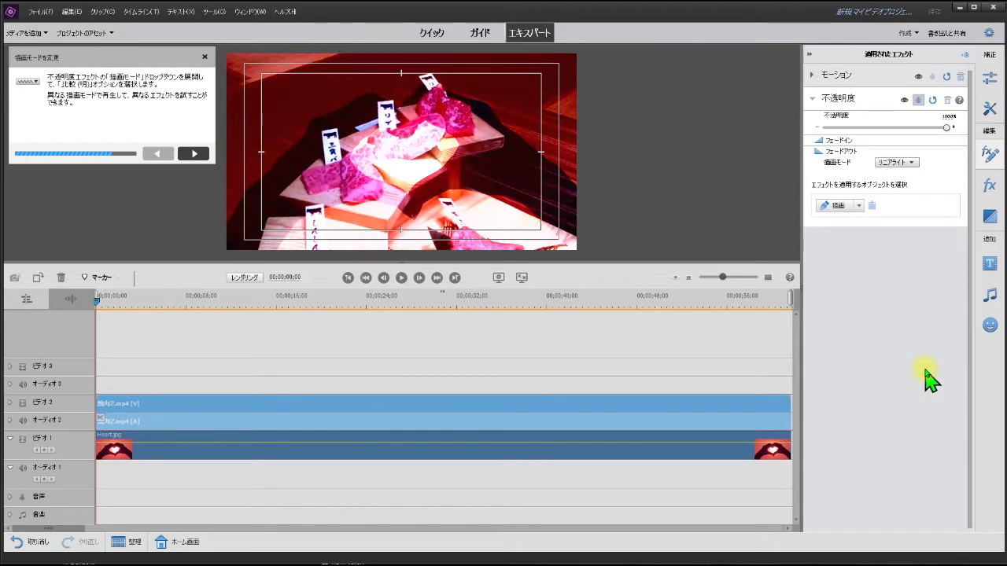
pyautogui.click(913, 165)
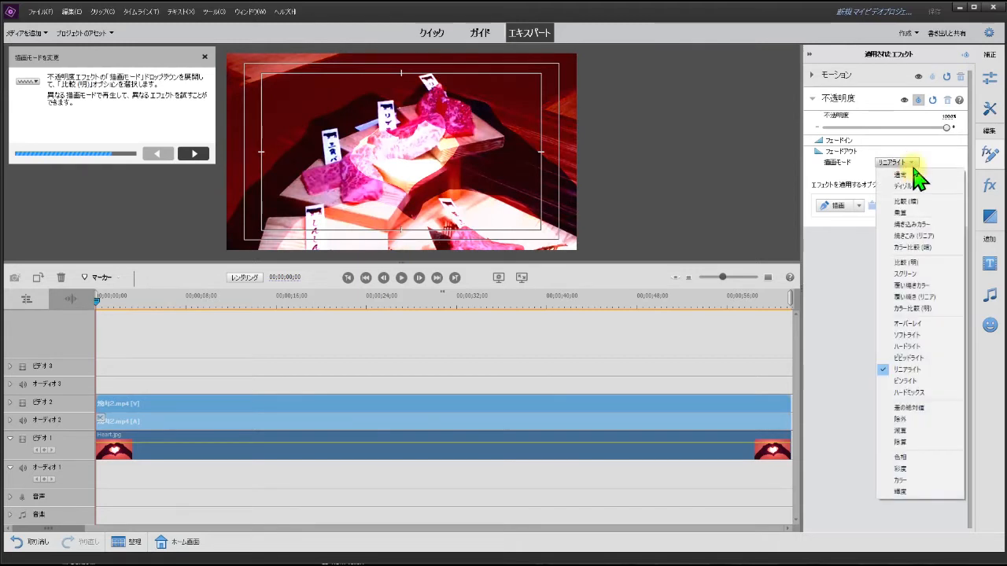
pyautogui.click(906, 381)
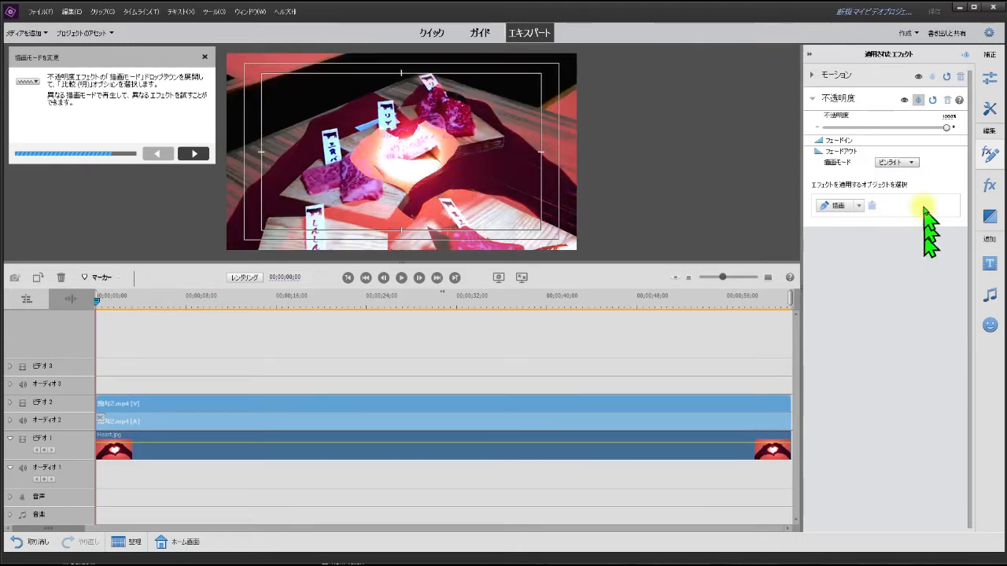
pyautogui.click(912, 164)
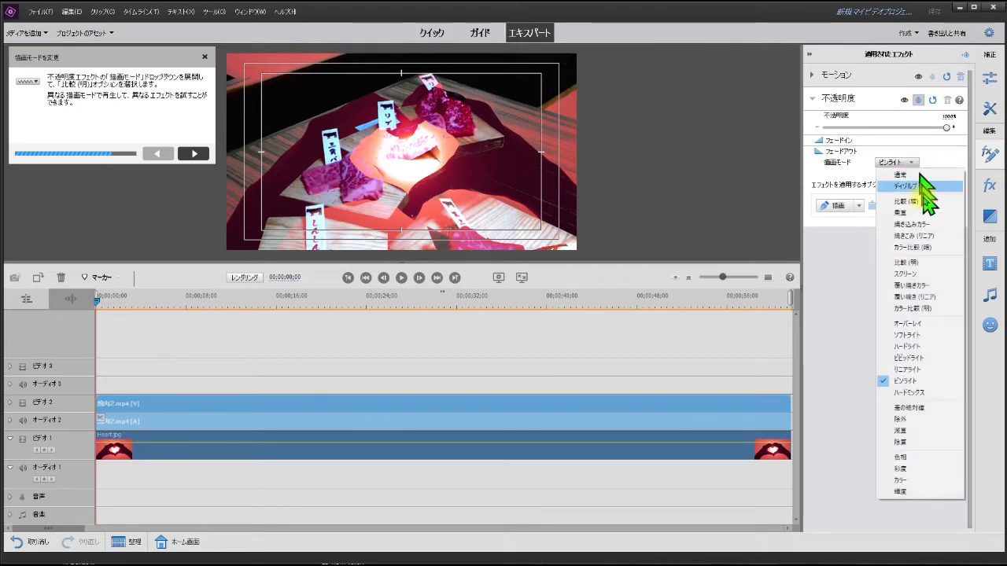
pyautogui.click(916, 392)
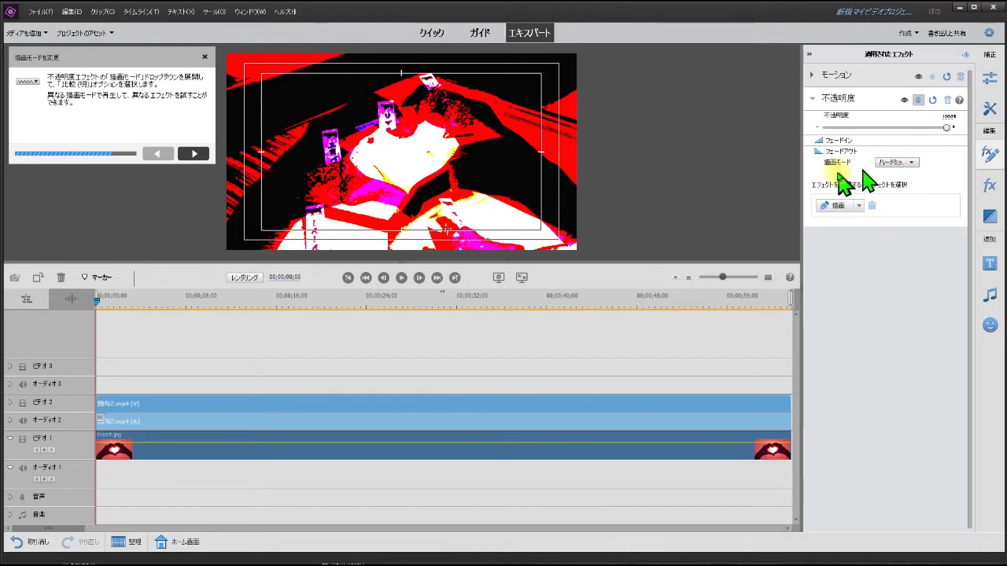
# Step: Try the blend modes 差の絶対値, 除外, 減算 and 除算 on the 焼肉2.mp4 clip's opacity effect
pyautogui.click(912, 163)
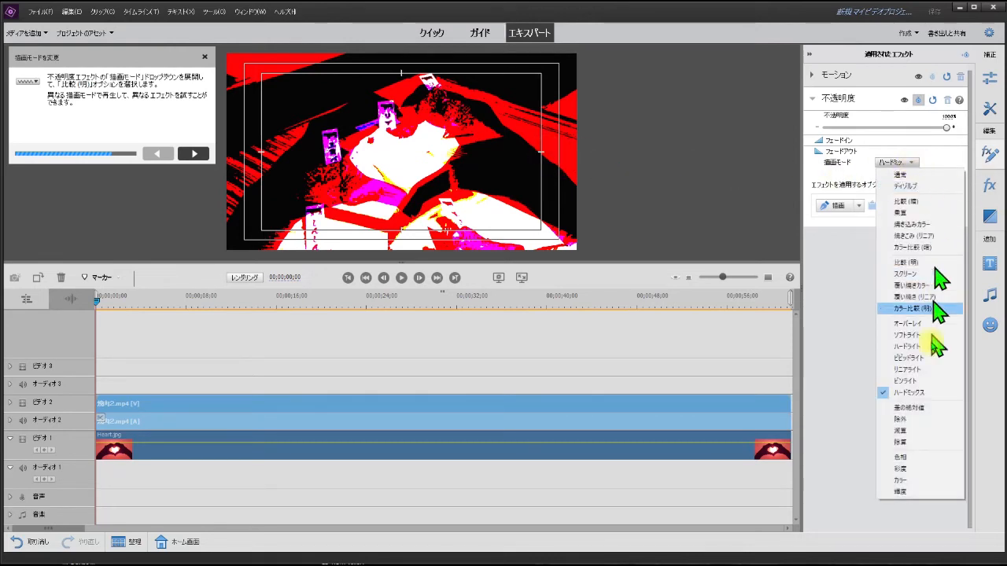
pyautogui.click(919, 408)
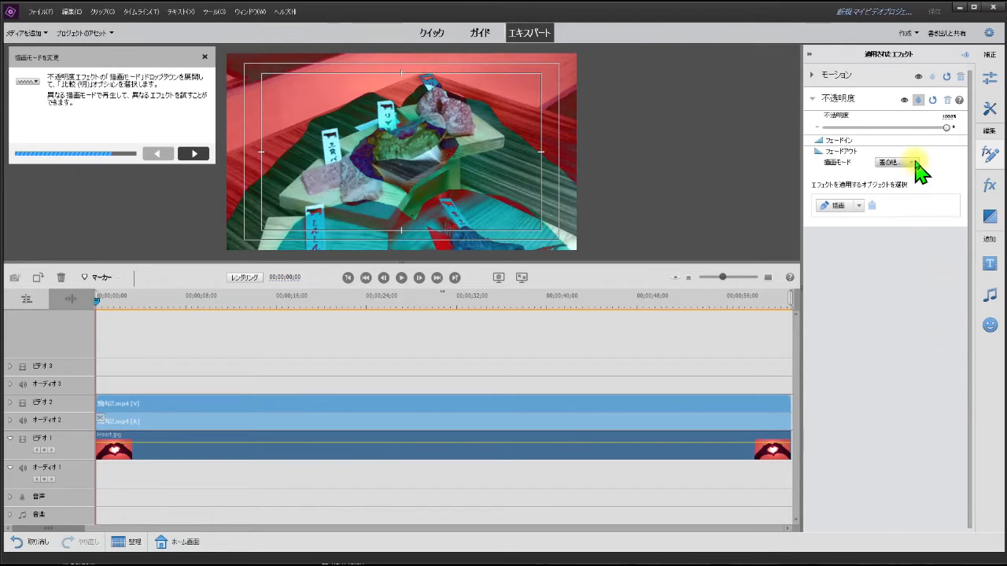
pyautogui.click(915, 161)
pyautogui.click(904, 419)
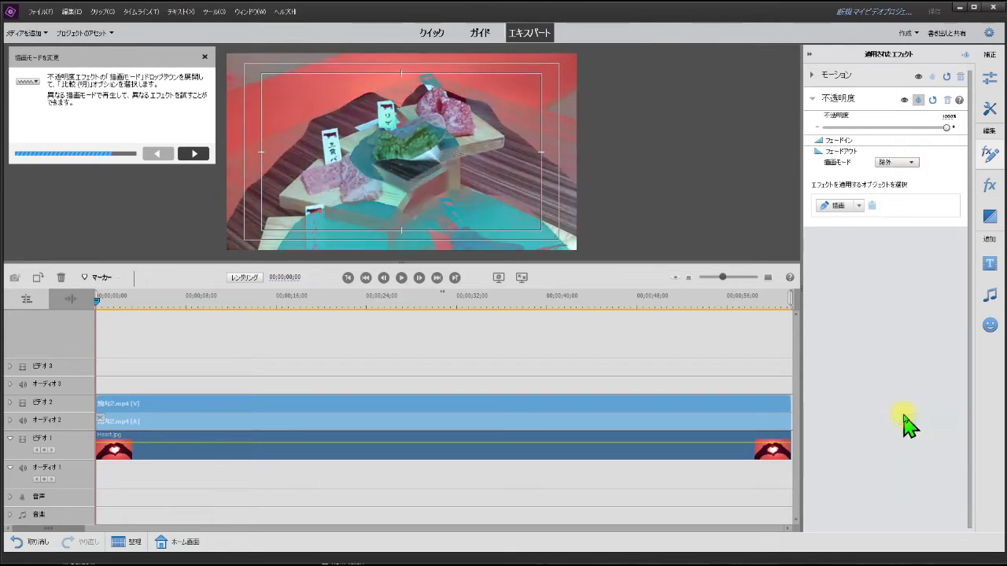
pyautogui.click(903, 163)
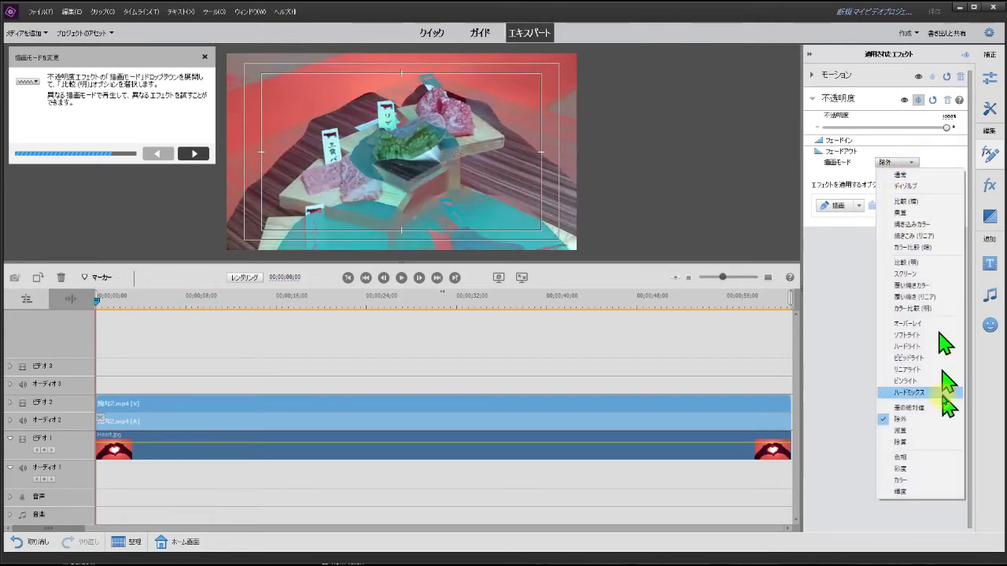
pyautogui.click(928, 432)
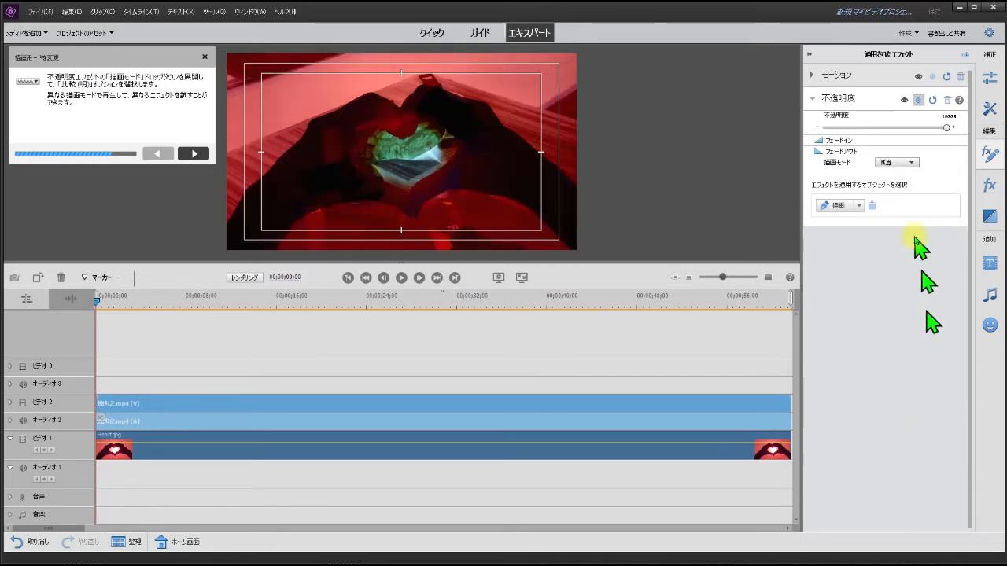
pyautogui.click(911, 162)
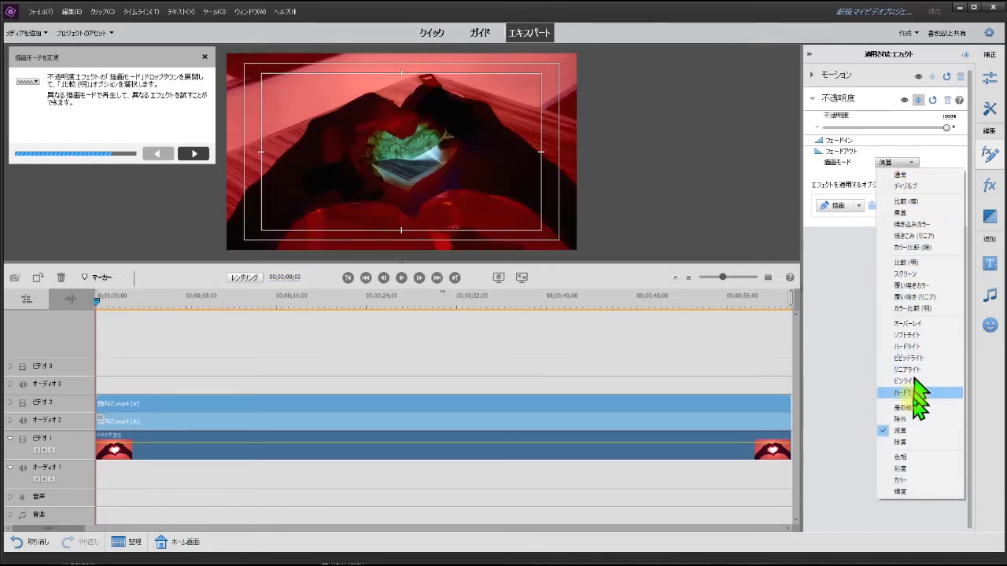
pyautogui.click(919, 442)
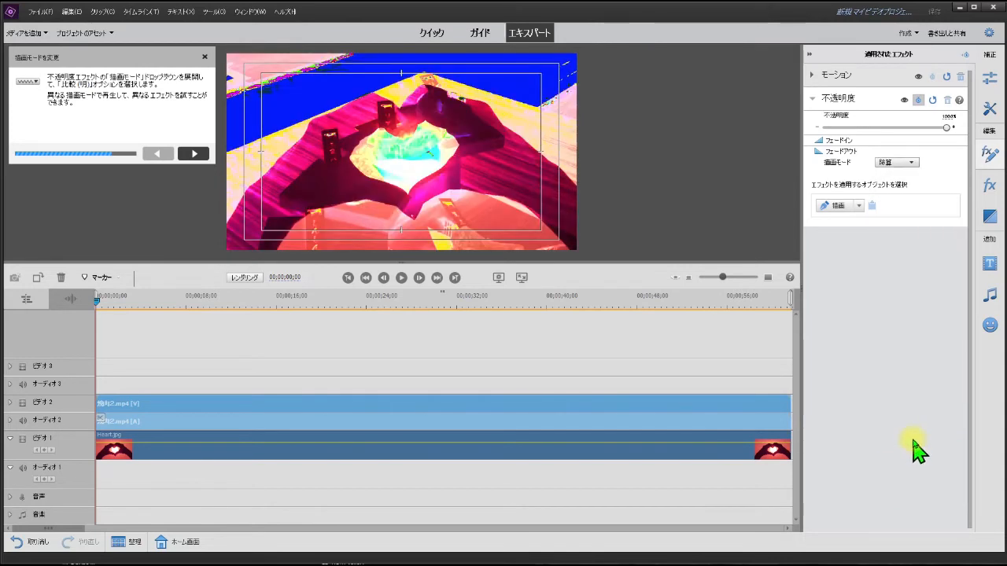
# Step: Try the blend modes 色相, 彩度, カラー and 輝度 on the 焼肉2.mp4 clip's opacity effect
pyautogui.click(895, 163)
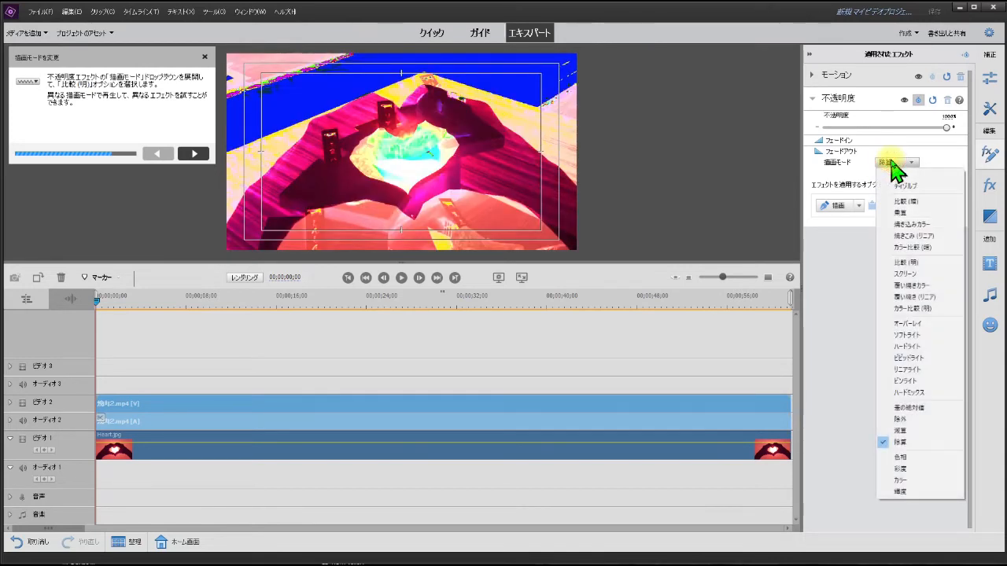
pyautogui.click(921, 457)
pyautogui.click(896, 163)
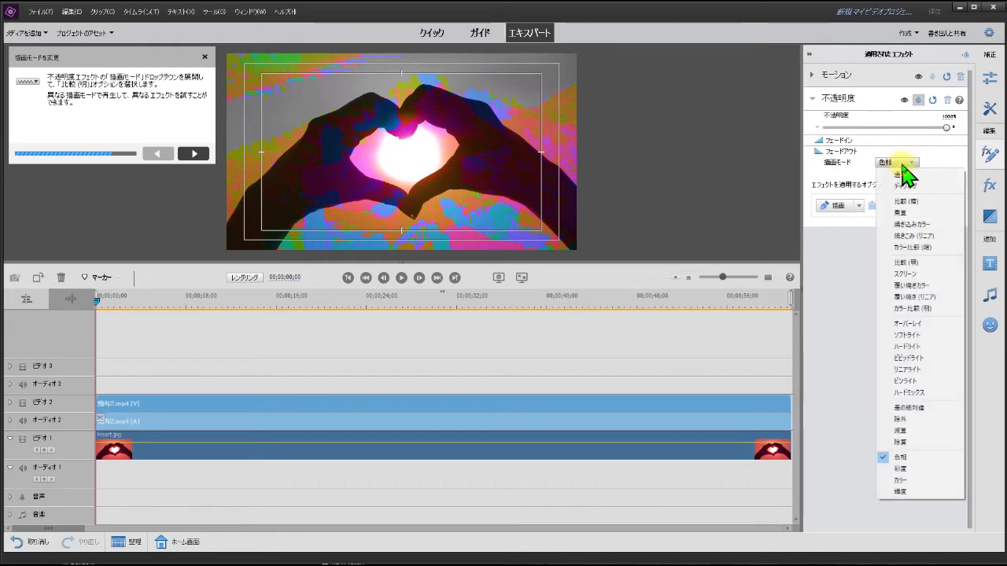
pyautogui.click(905, 469)
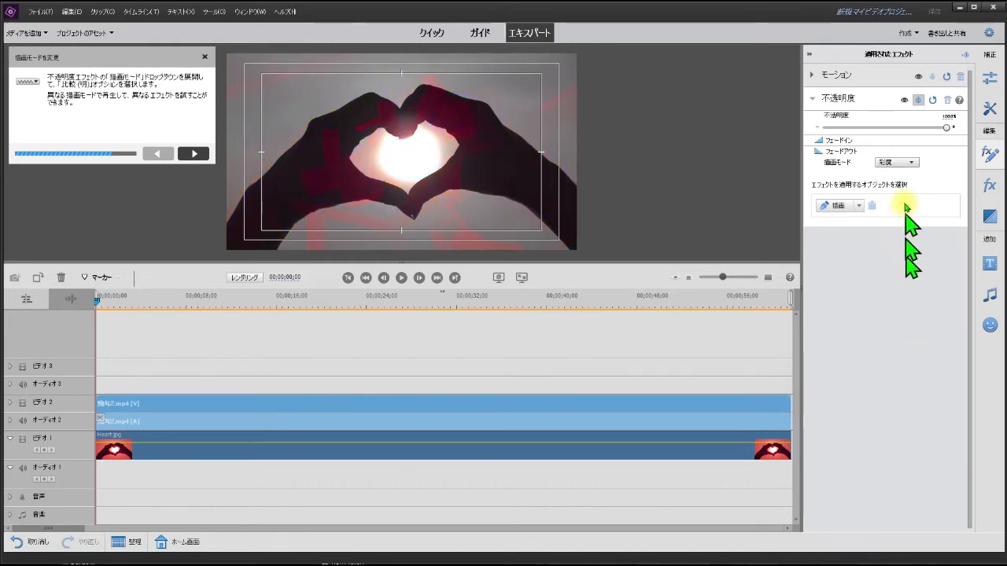
pyautogui.click(895, 162)
pyautogui.click(933, 479)
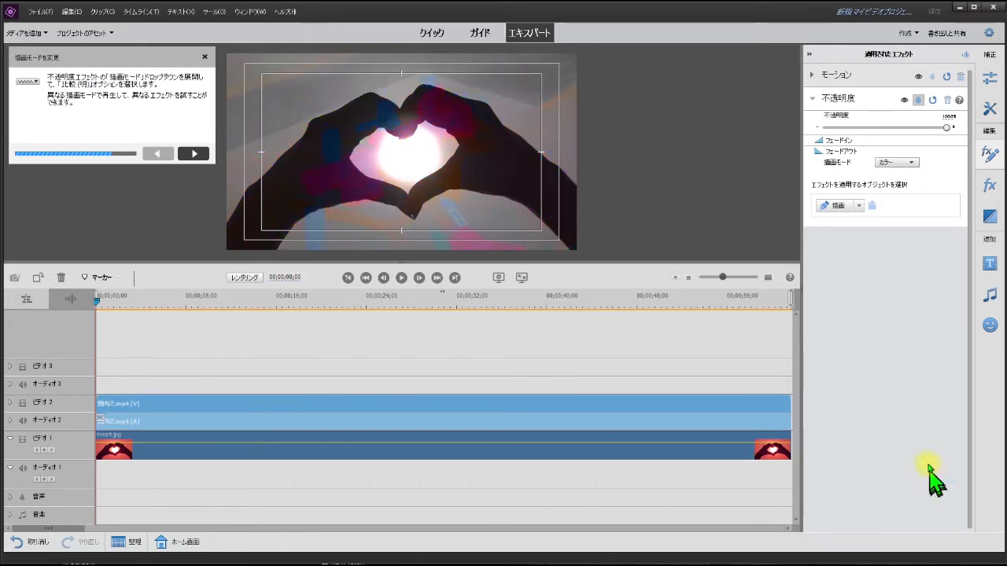
pyautogui.click(896, 163)
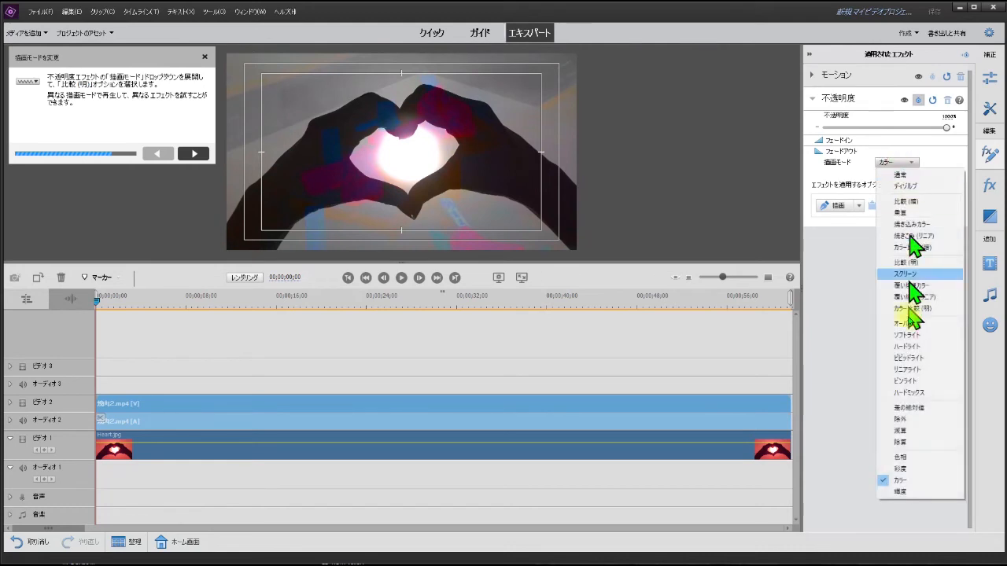
pyautogui.click(903, 491)
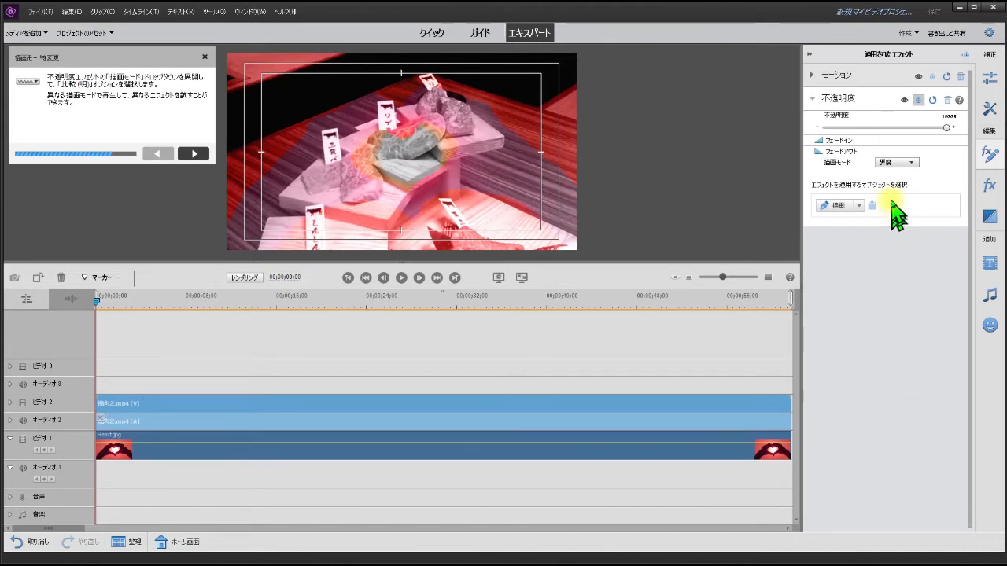
# Step: Compare ソフトライト, set the 焼肉2.mp4 clip's blend mode to ハードライト, and advance the guide to the exposure adjustment
pyautogui.click(908, 165)
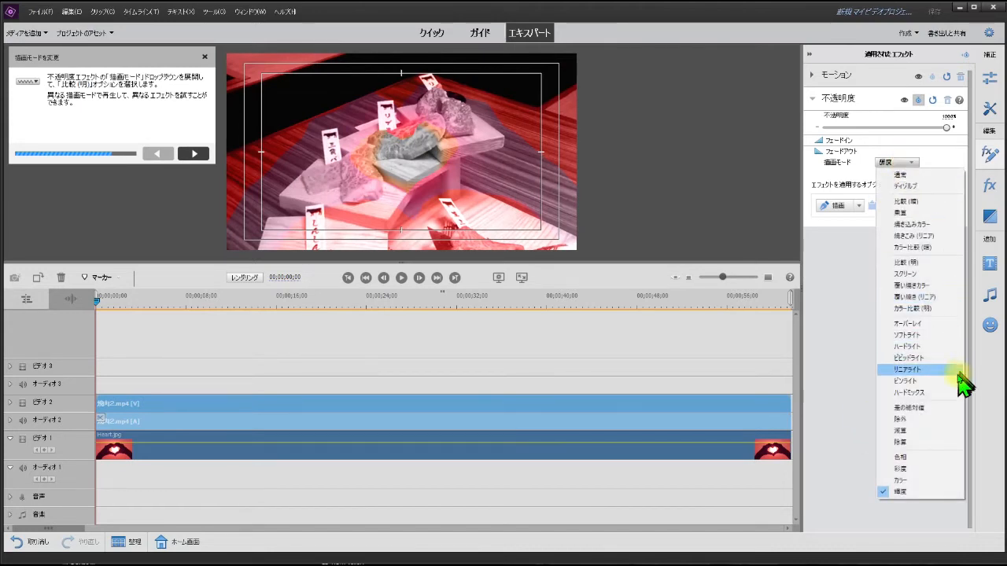
pyautogui.click(922, 336)
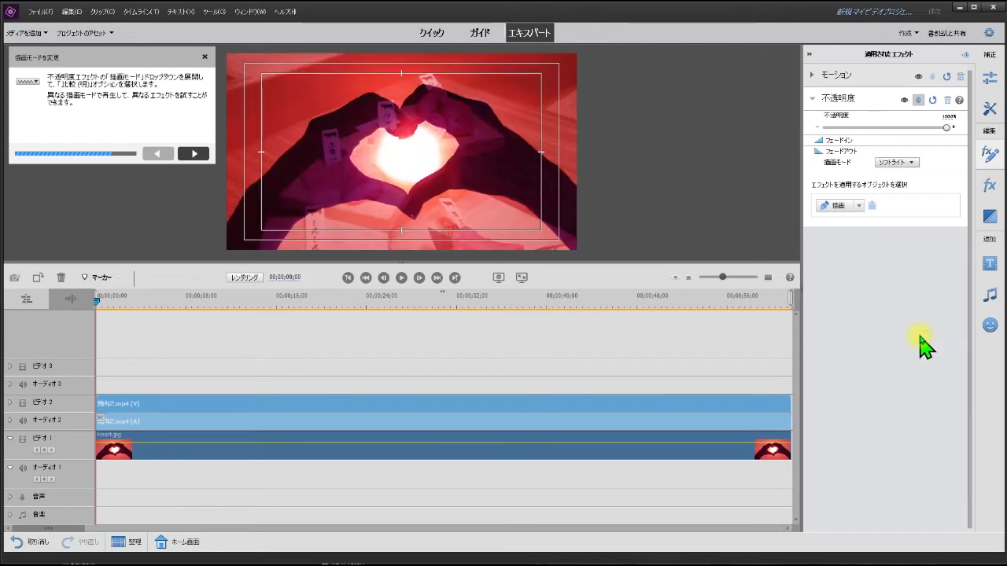
pyautogui.click(903, 162)
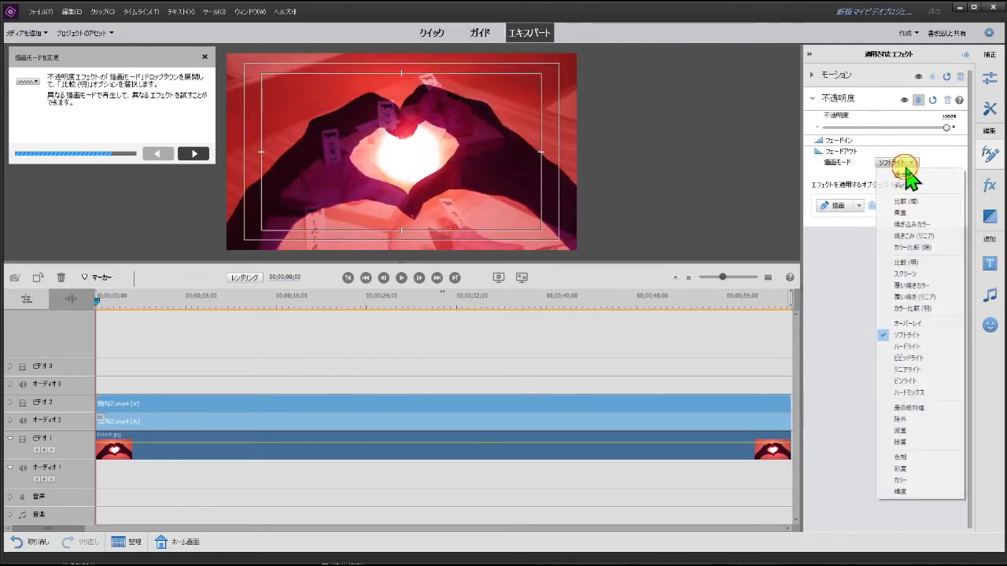
pyautogui.click(918, 356)
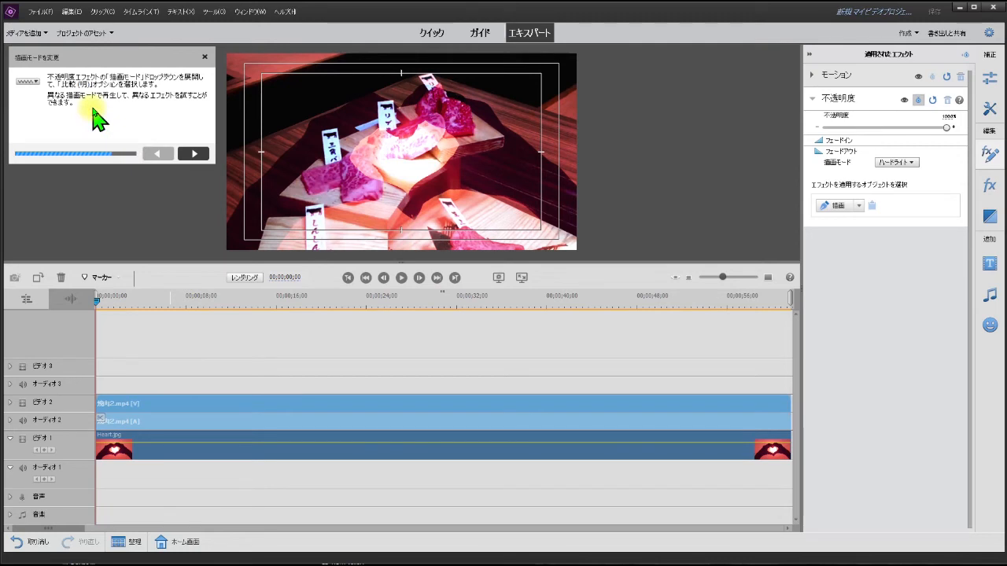
pyautogui.click(193, 154)
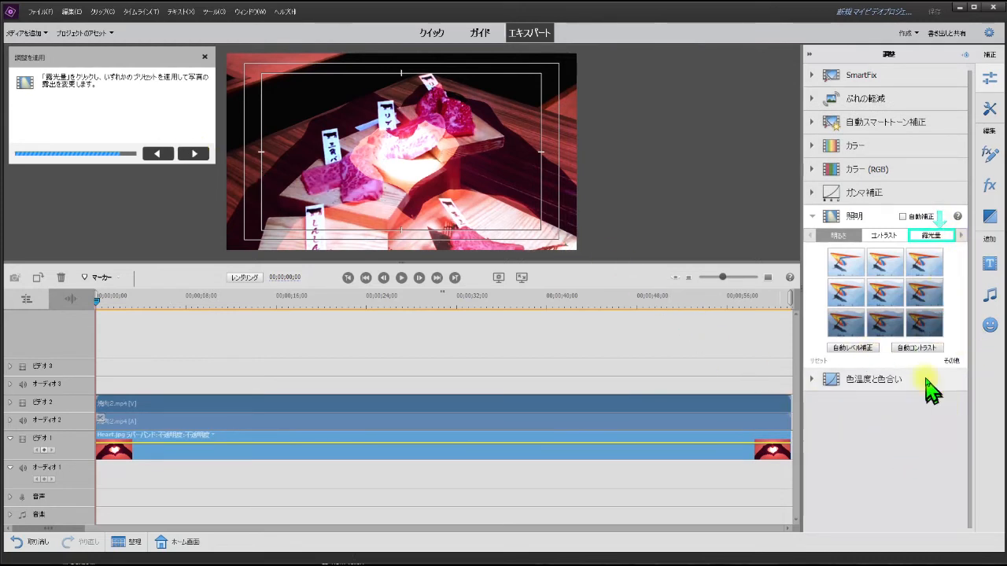
# Step: Try all nine 明るさ presets of the 照明 adjustment on the Heart.jpg clip in turn
pyautogui.click(855, 262)
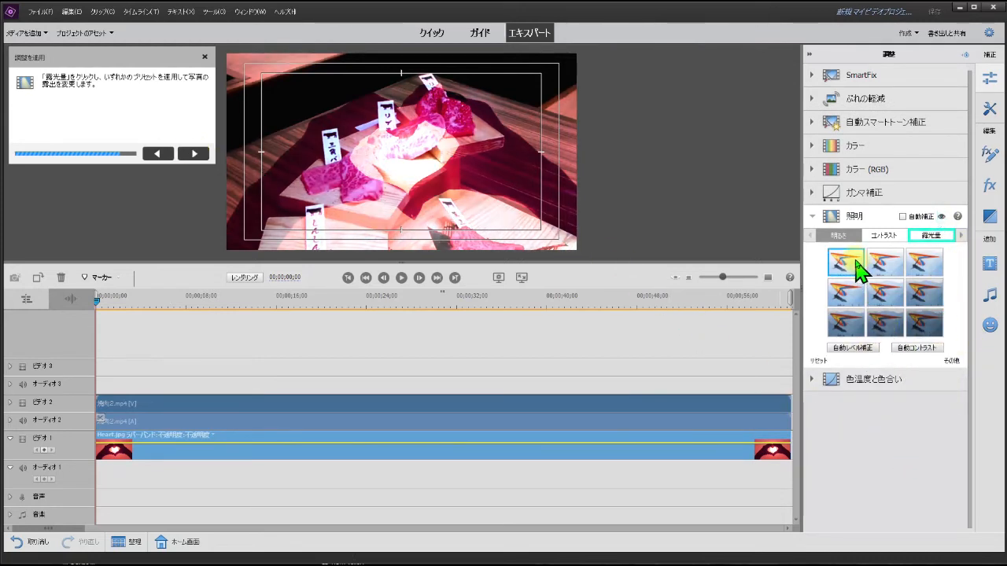
pyautogui.click(886, 269)
pyautogui.click(921, 273)
pyautogui.click(840, 293)
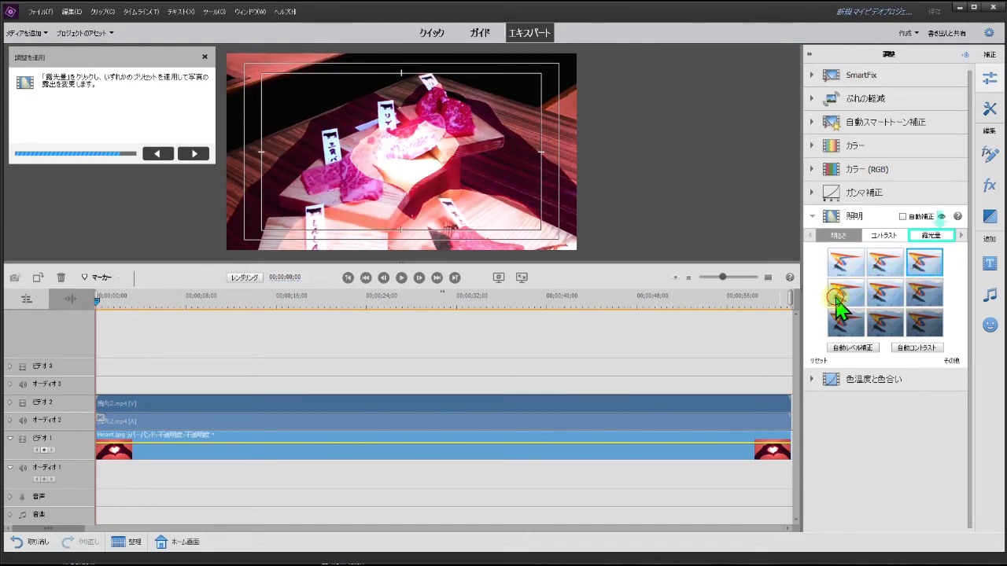
pyautogui.click(888, 300)
pyautogui.click(925, 297)
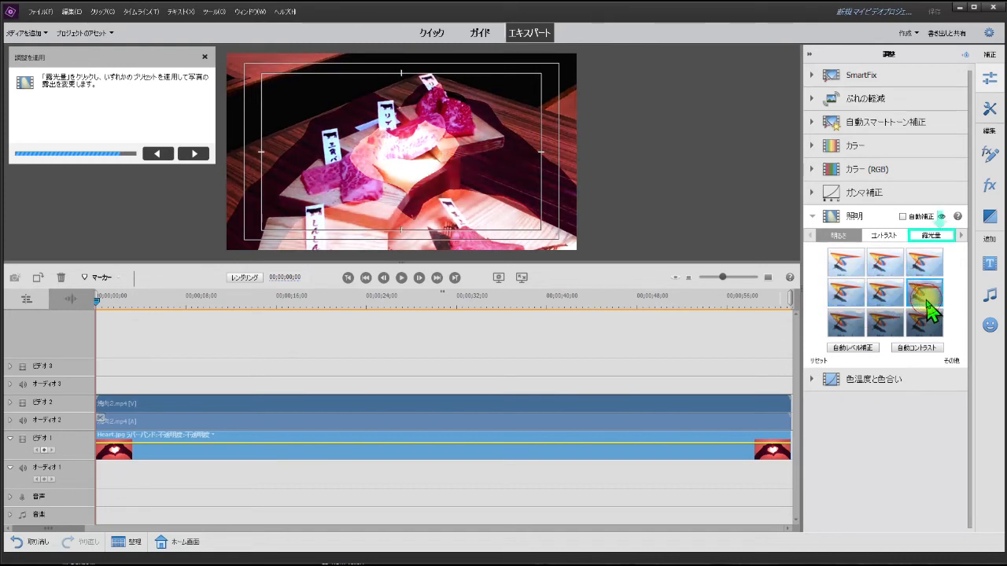
pyautogui.click(852, 325)
pyautogui.click(890, 327)
pyautogui.click(936, 330)
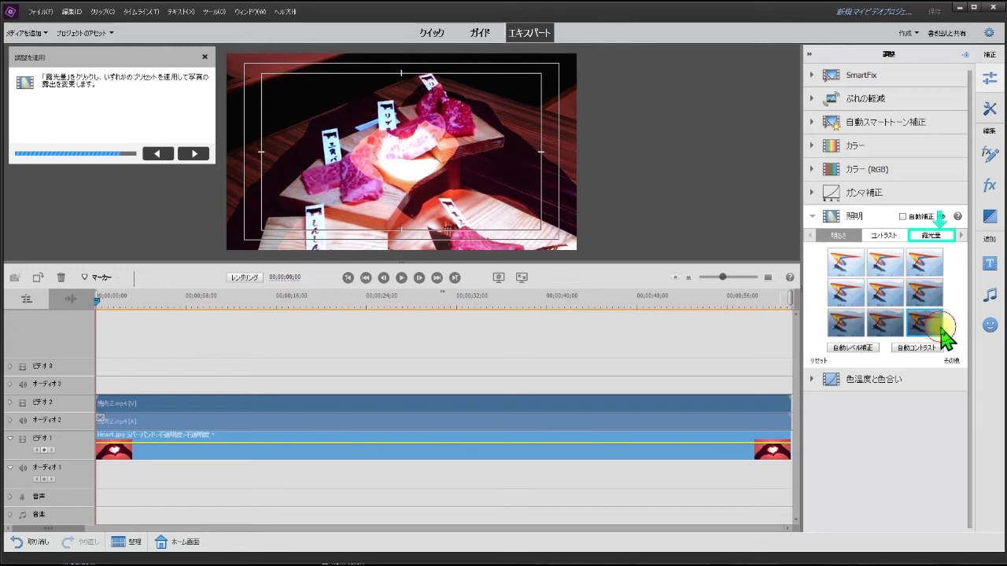
# Step: Apply the second 明るさ preset of the first row and 自動レベル補正 to Heart.jpg, and advance the guide
pyautogui.click(847, 264)
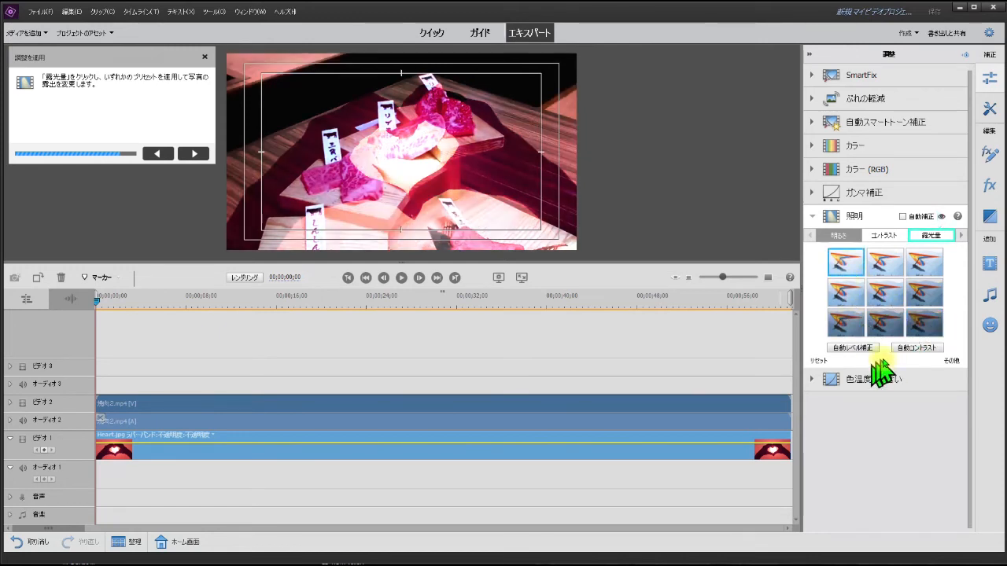
pyautogui.click(893, 268)
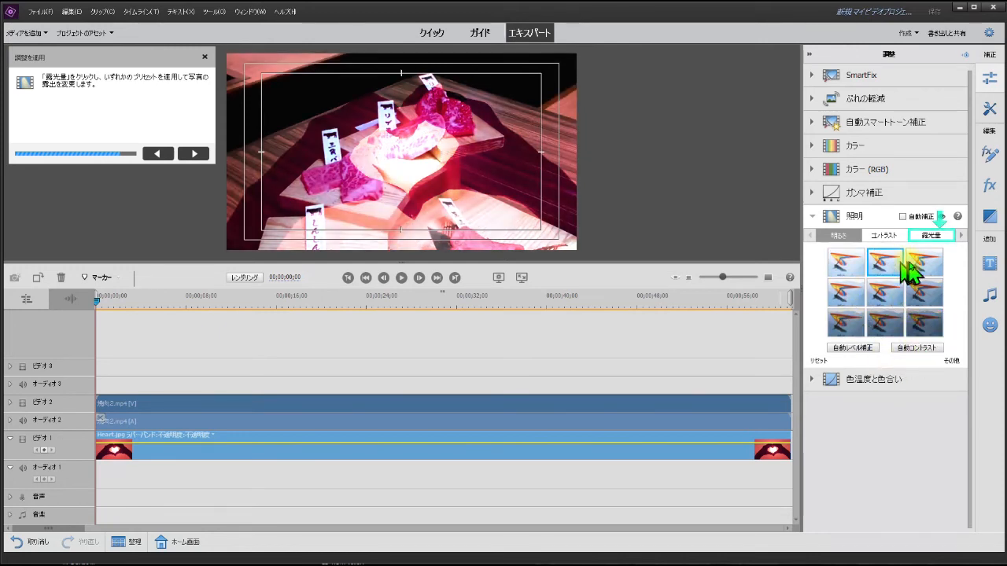
pyautogui.click(855, 348)
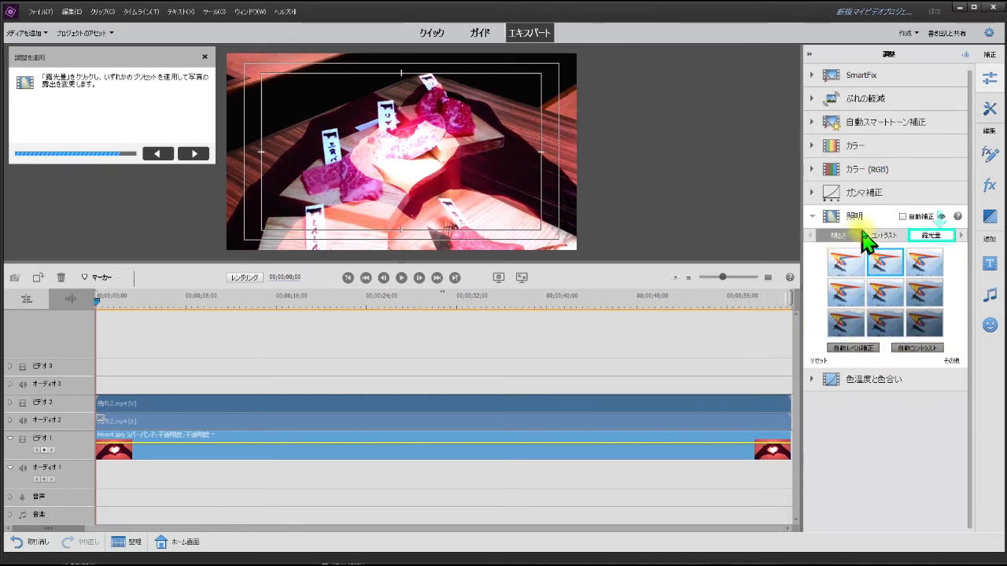
pyautogui.click(191, 154)
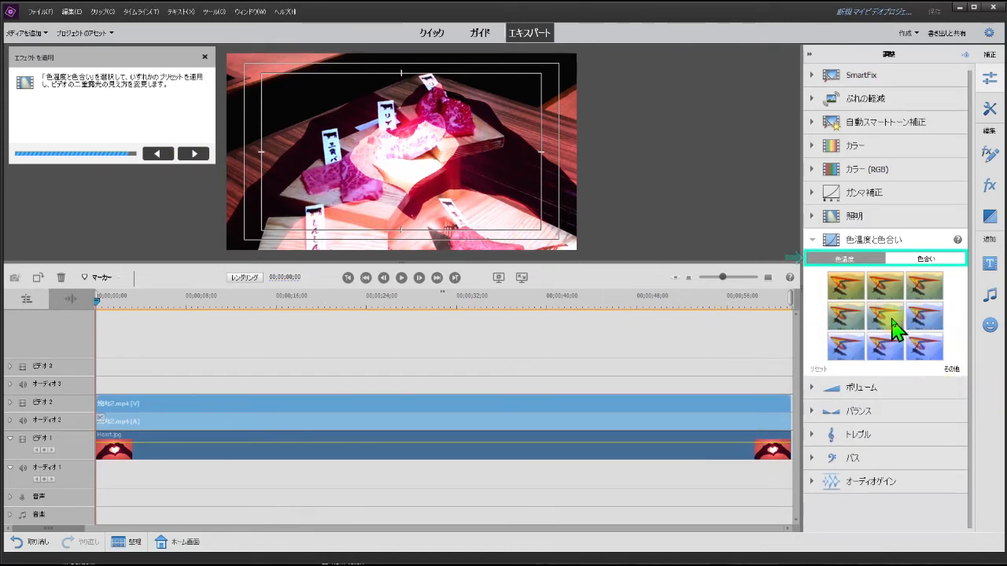
# Step: Compare cool and warm 色温度 presets on the 焼肉2.mp4 clip, keep the third preset of the first row, and advance to the guide's final page
pyautogui.click(888, 345)
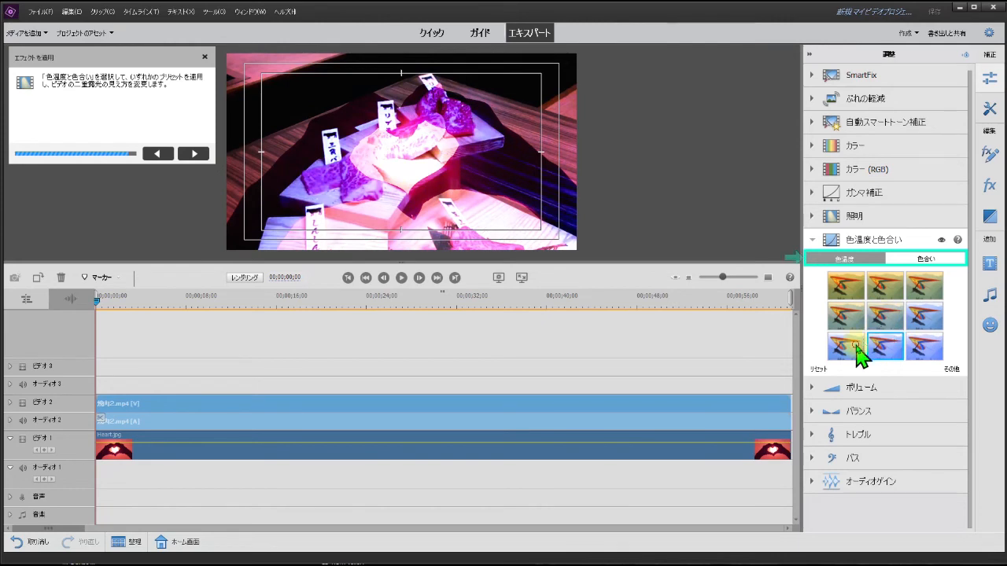
pyautogui.click(885, 285)
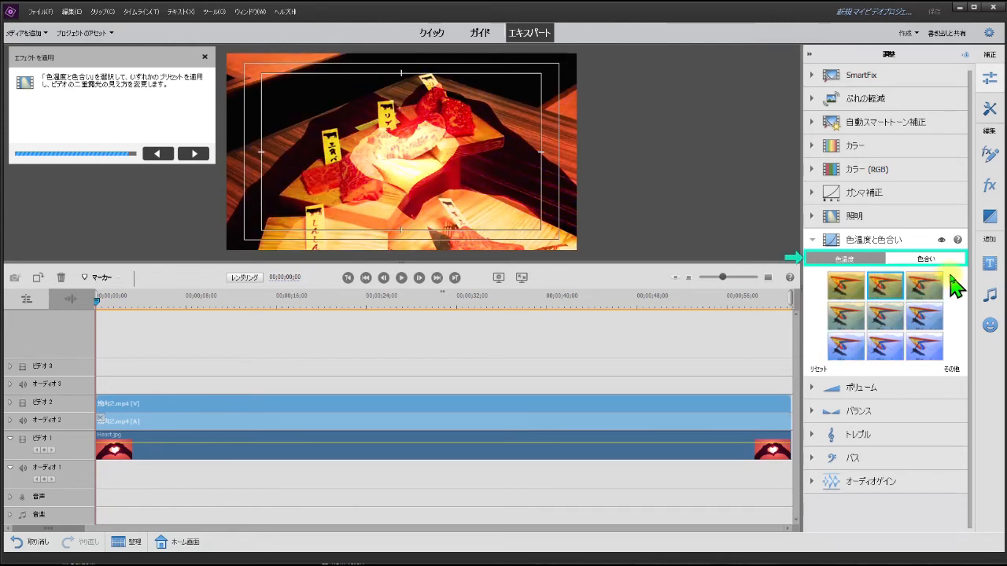
pyautogui.click(926, 346)
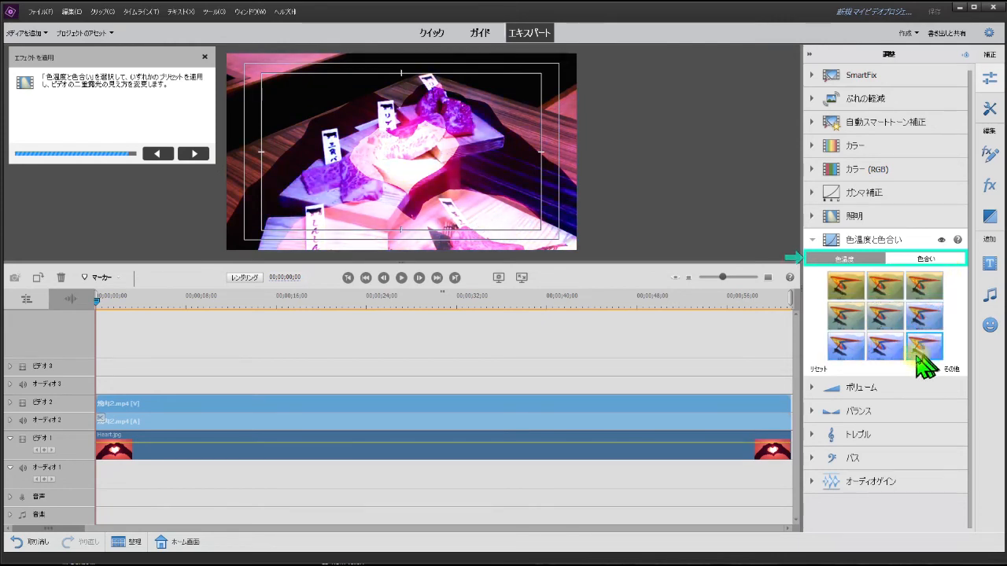
pyautogui.click(925, 285)
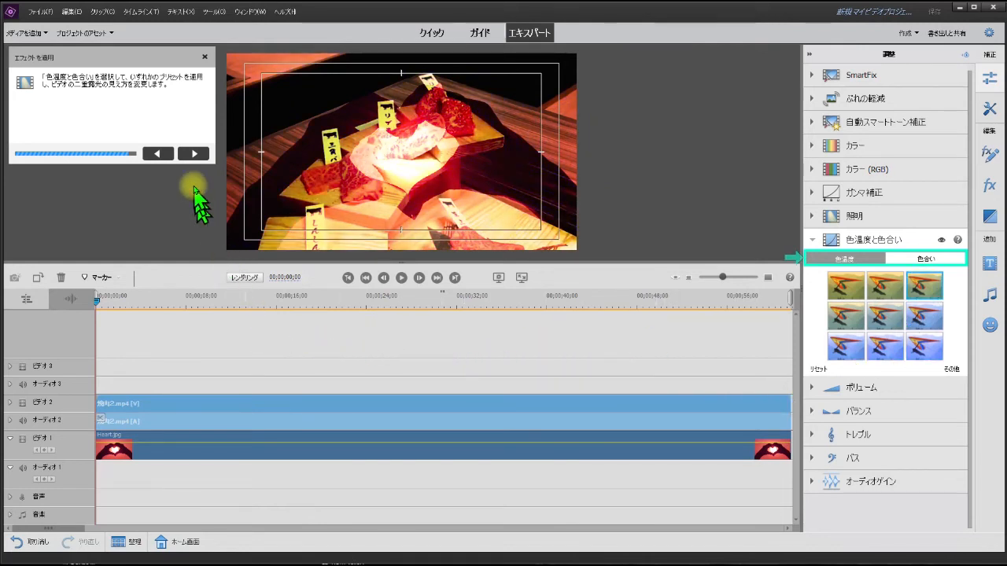
pyautogui.click(194, 154)
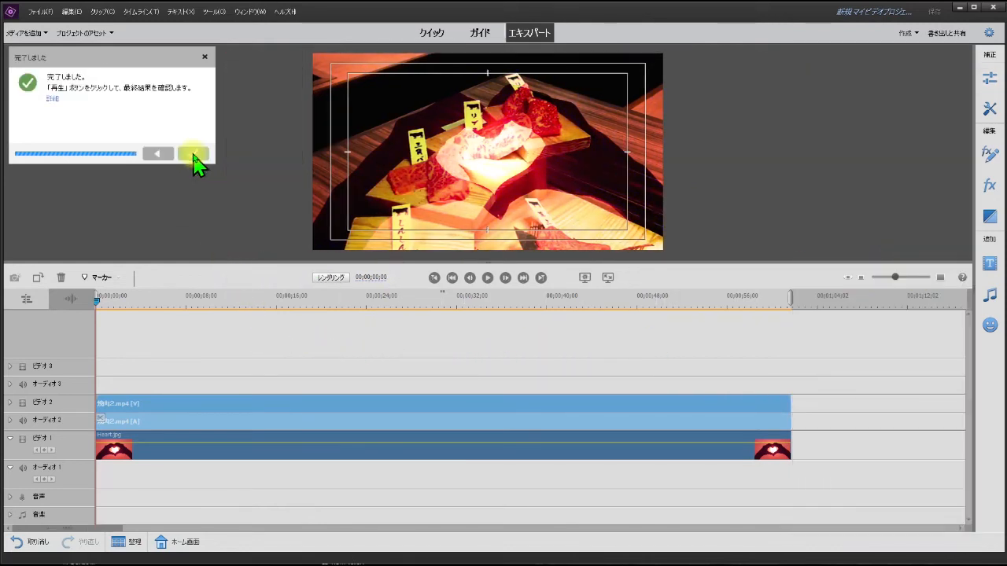
# Step: Play back the finished double exposure from the start of the timeline and pause it about 26 seconds in
pyautogui.click(485, 278)
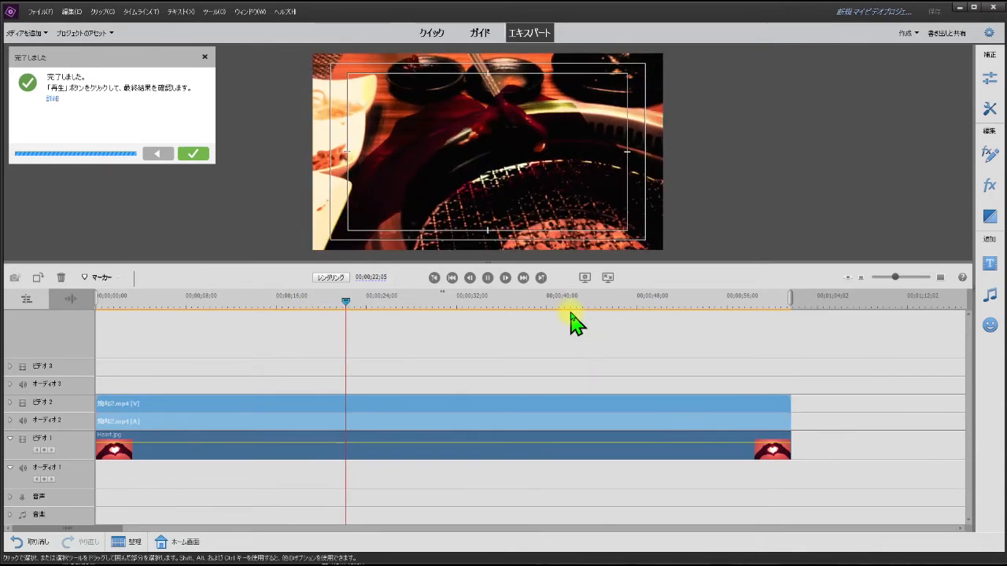
pyautogui.click(489, 278)
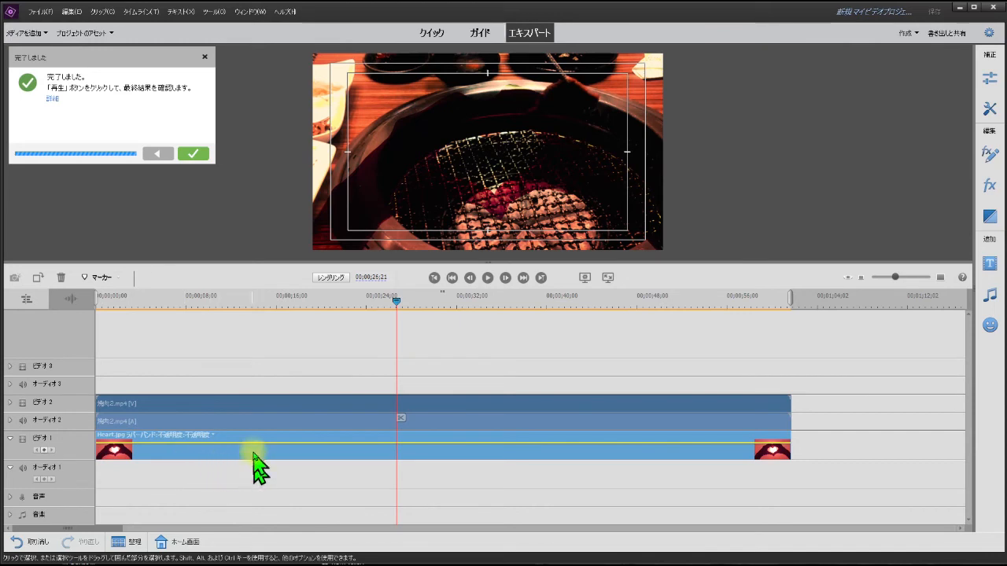
pyautogui.click(580, 384)
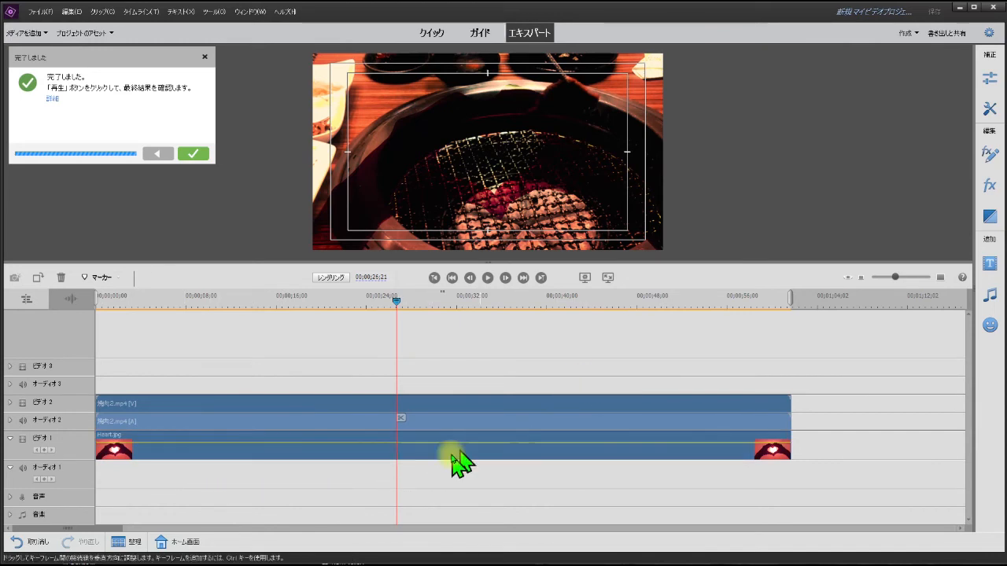
pyautogui.click(454, 450)
pyautogui.click(444, 450)
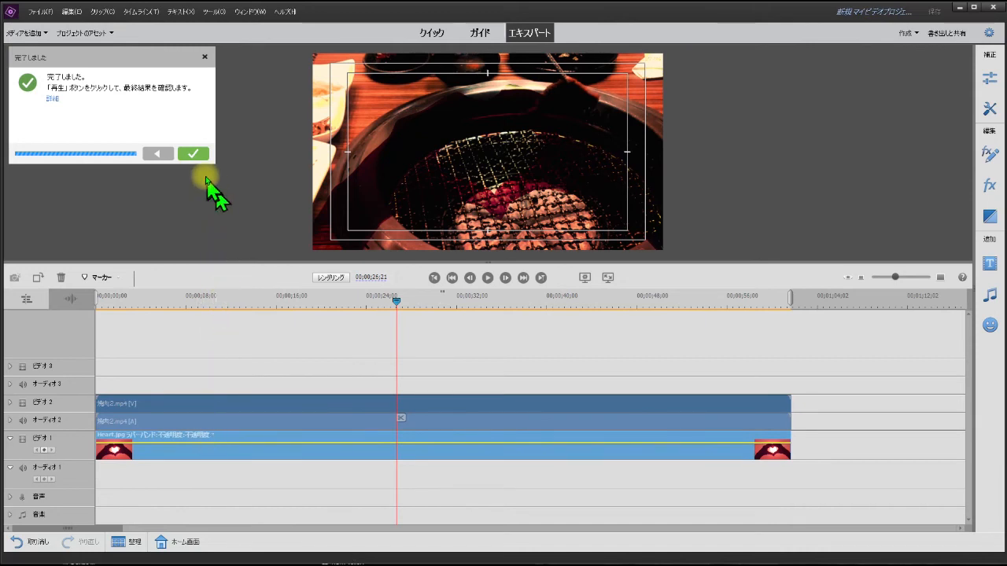
# Step: Close the finished 二重露光 guide and move the Heart.jpg clip on ビデオ 1 to directly after the end of 焼肉2.mp4
pyautogui.click(193, 153)
pyautogui.moveTo(349, 454); pyautogui.dragTo(461, 472)
pyautogui.moveTo(252, 461); pyautogui.dragTo(826, 478)
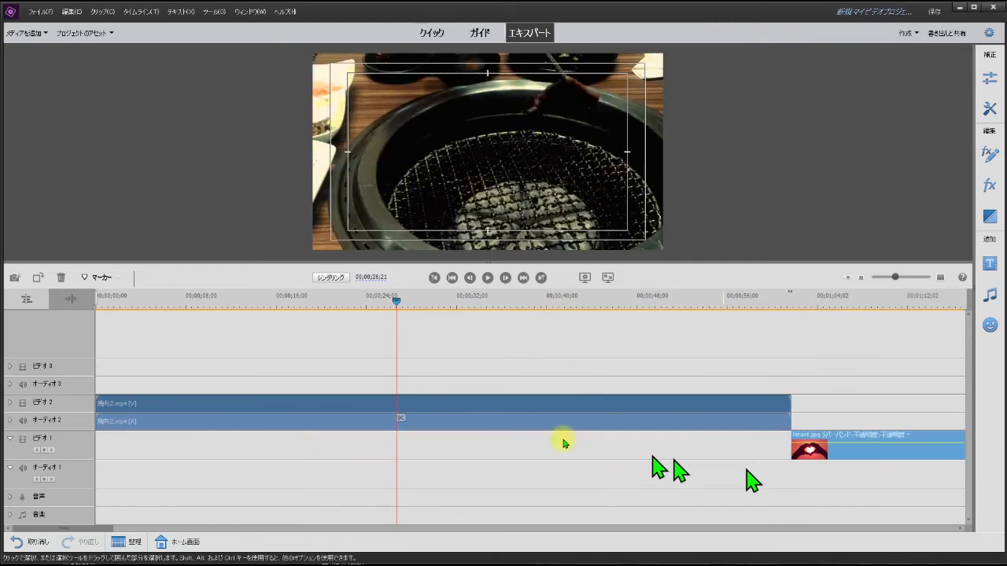
# Step: Play 焼肉2.mp4 without the heart overlay from about 10 seconds and pause it at about 34 seconds
pyautogui.click(215, 301)
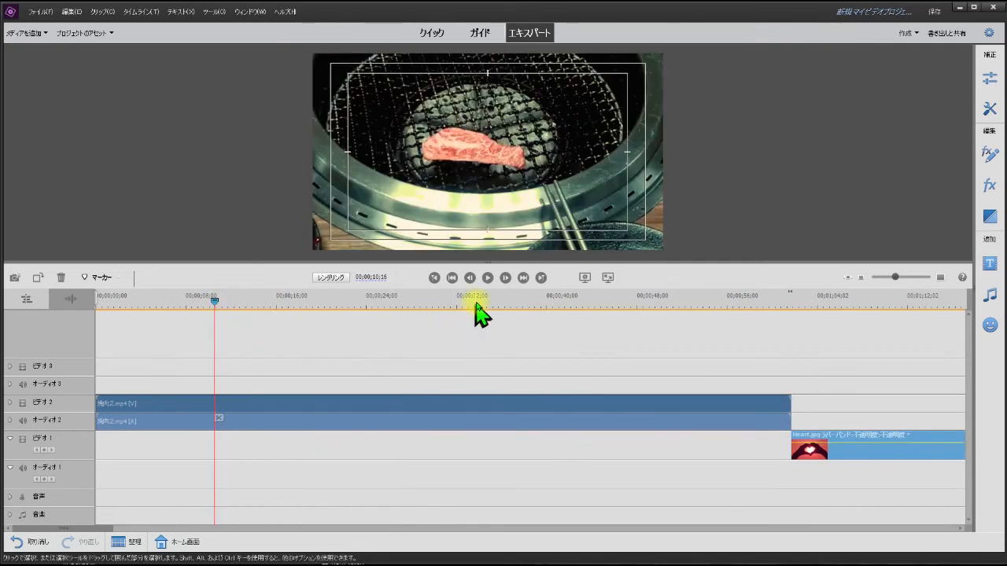
pyautogui.click(487, 278)
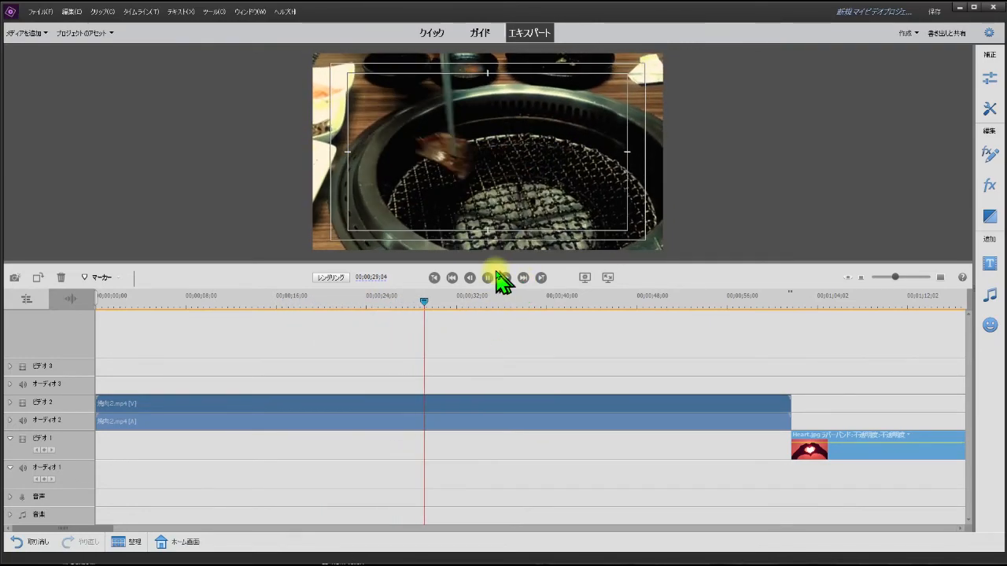
pyautogui.click(485, 279)
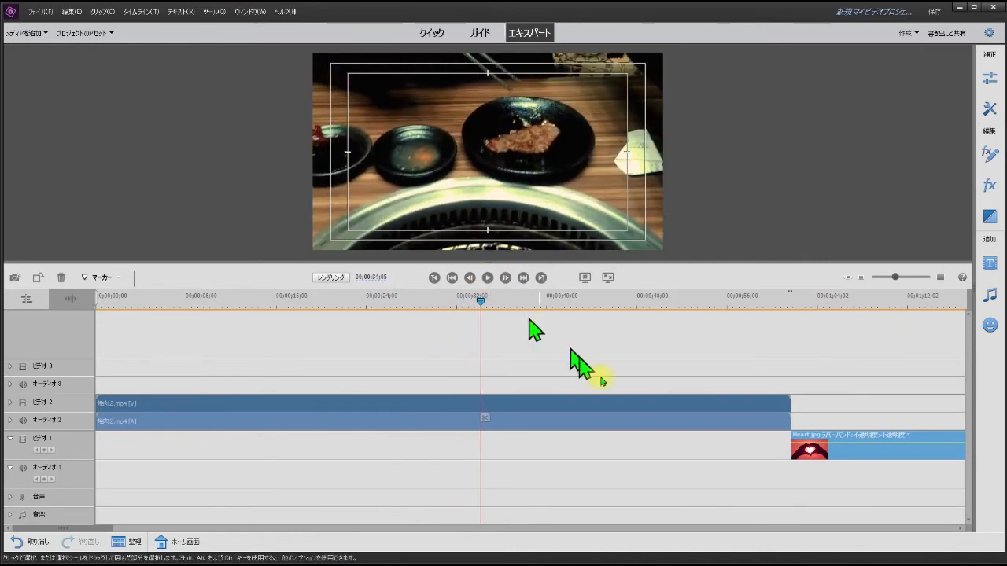
# Step: Move the Heart.jpg clip back under 焼肉2.mp4 at the timeline start and play the blend from about 34 seconds, jumping back to about 15 seconds
pyautogui.moveTo(895, 454); pyautogui.dragTo(182, 449)
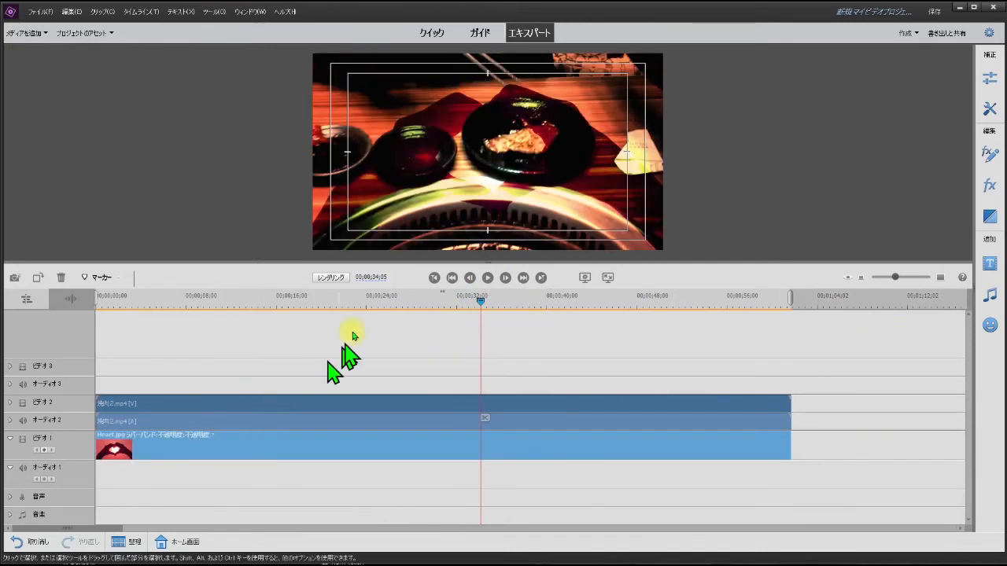
pyautogui.click(489, 279)
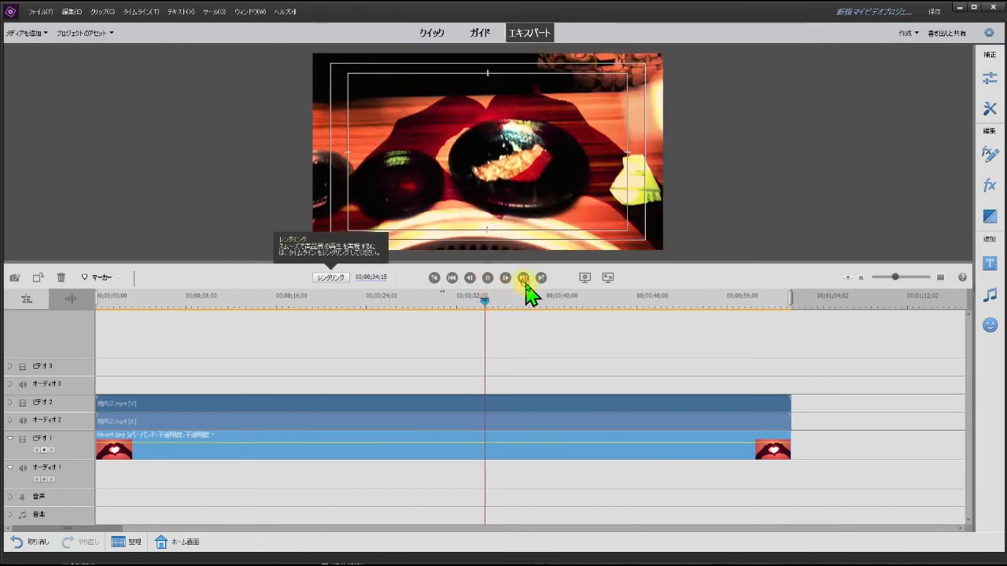
pyautogui.click(262, 306)
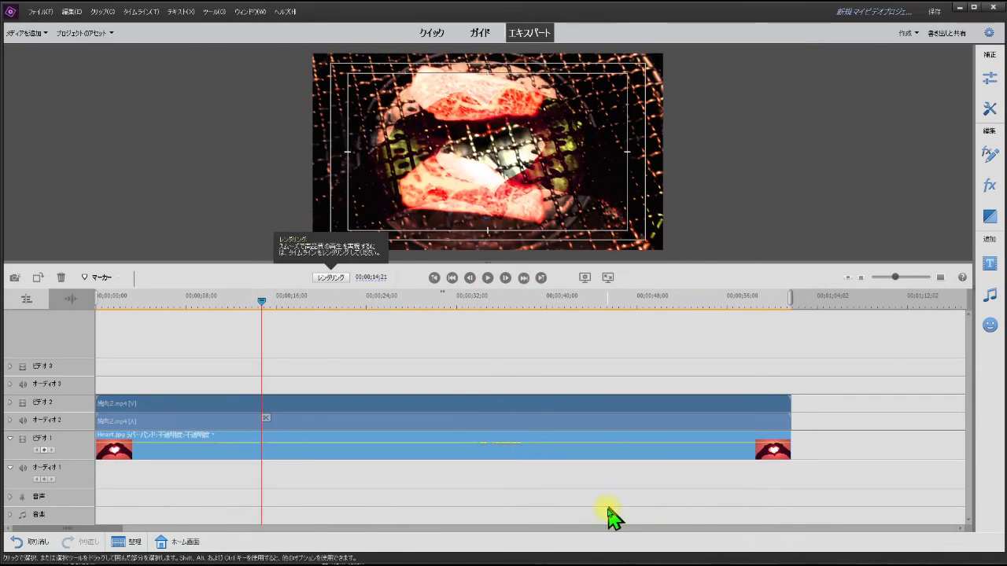
# Step: Delete the Heart.jpg clip from ビデオ 1, return to the timeline start, and show the 写真 graphics
pyautogui.rightClick(646, 460)
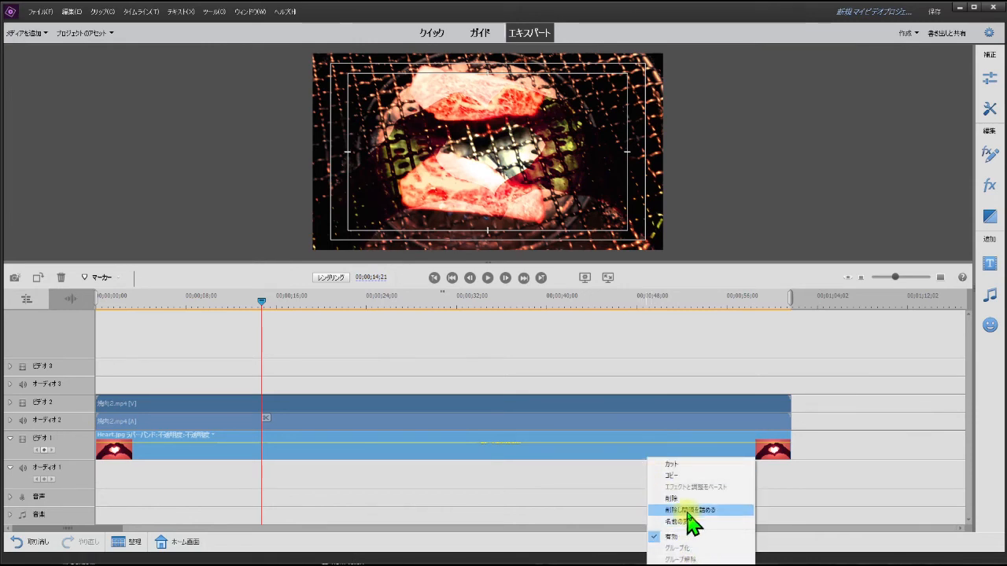
pyautogui.click(670, 499)
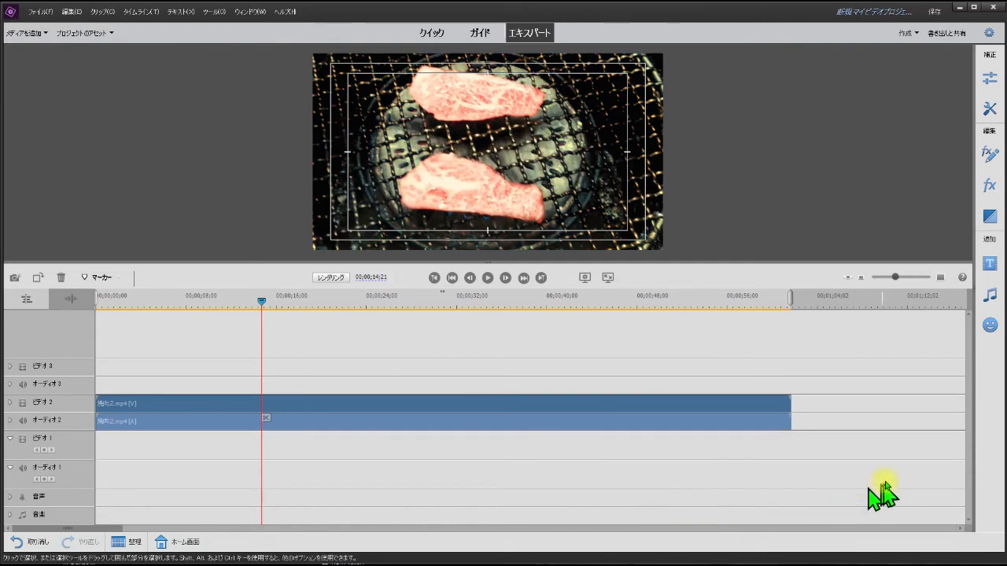
pyautogui.press('Home')
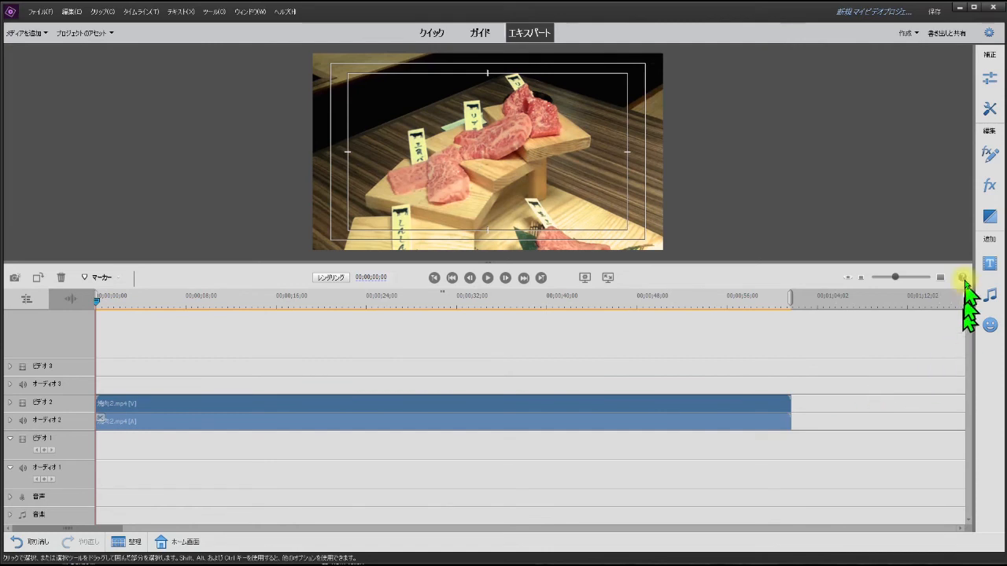
pyautogui.click(990, 325)
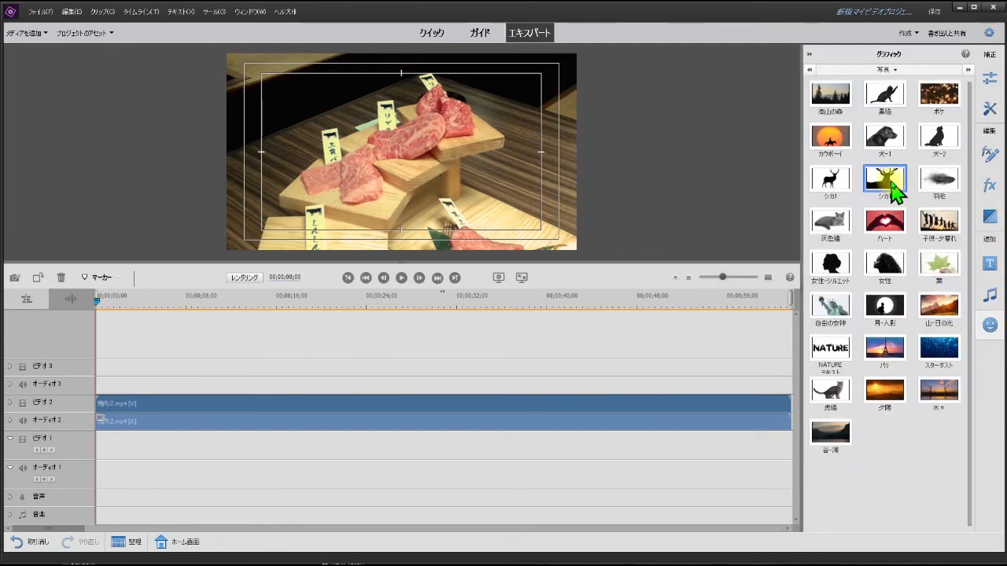
# Step: Place the second シカ1 photo at the start of ビデオ 1, stretch it to the end of 焼肉2.mp4, and preview the blend
pyautogui.moveTo(891, 183); pyautogui.dragTo(148, 499)
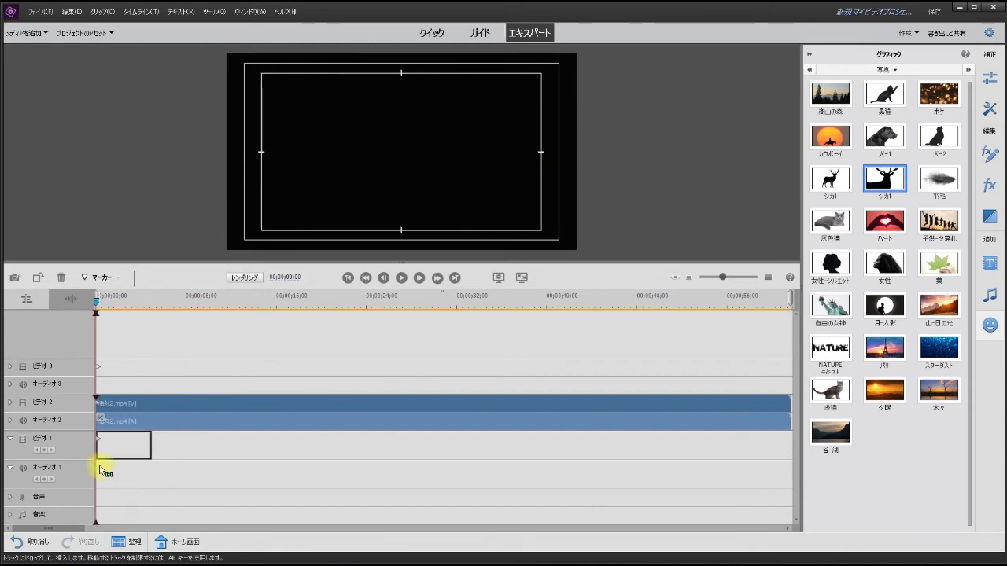
pyautogui.moveTo(100, 471); pyautogui.dragTo(789, 476)
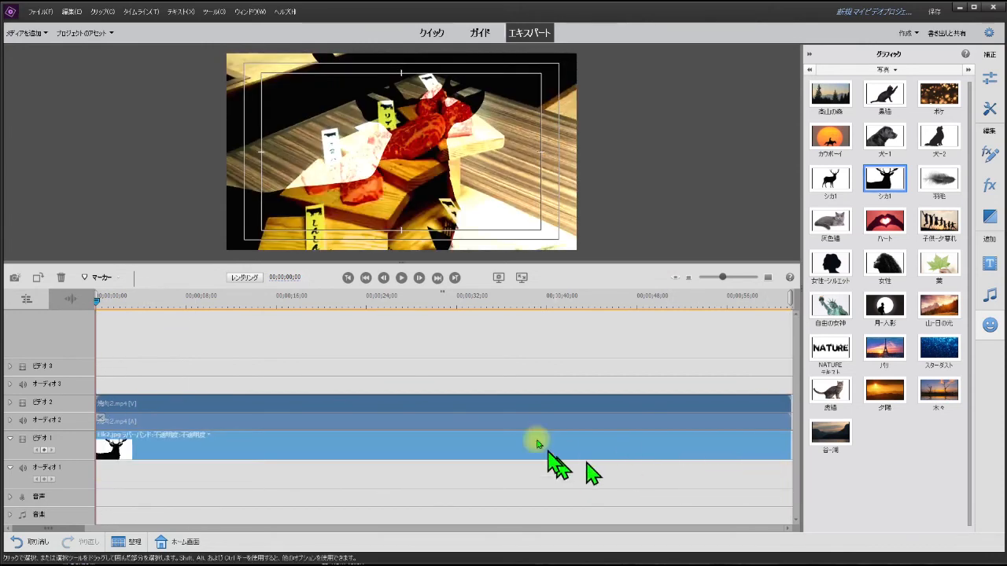
pyautogui.click(119, 302)
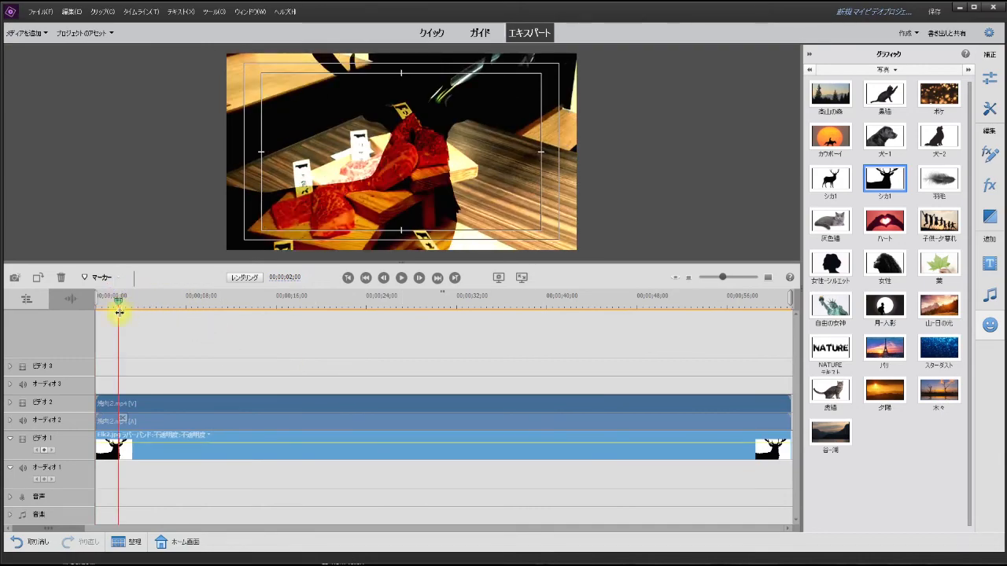
pyautogui.moveTo(119, 312); pyautogui.dragTo(69, 376)
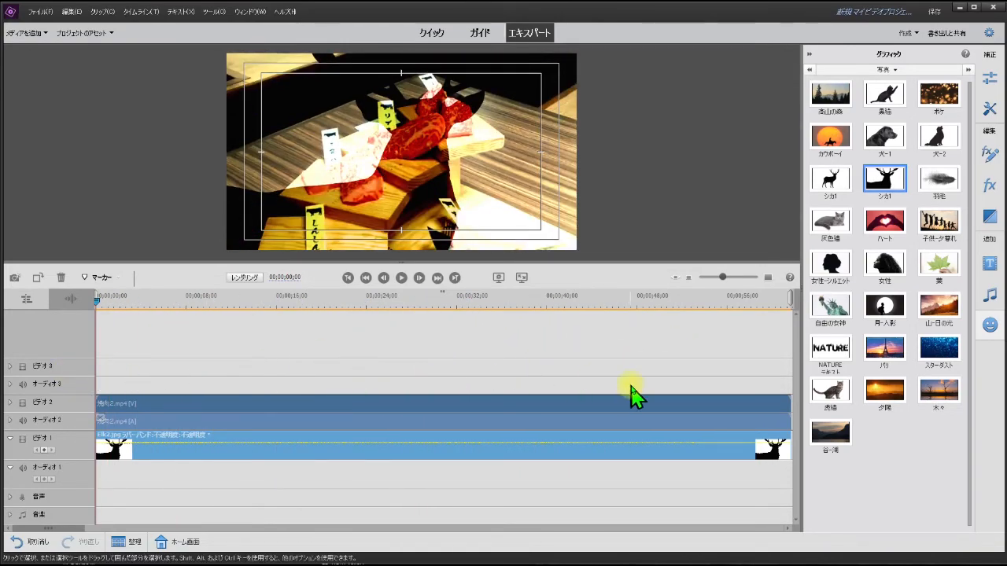
# Step: Replace the deer clip on ビデオ 1 with the NATURE テキスト photo, stretch it across the whole video, and scrub through the blend
pyautogui.moveTo(834, 356); pyautogui.dragTo(704, 439)
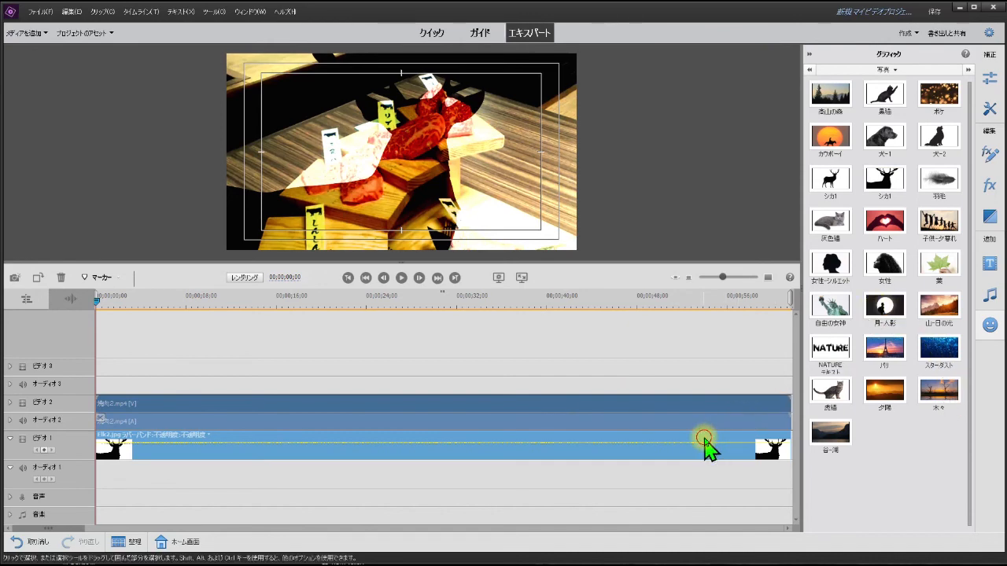
pyautogui.rightClick(699, 460)
pyautogui.click(740, 488)
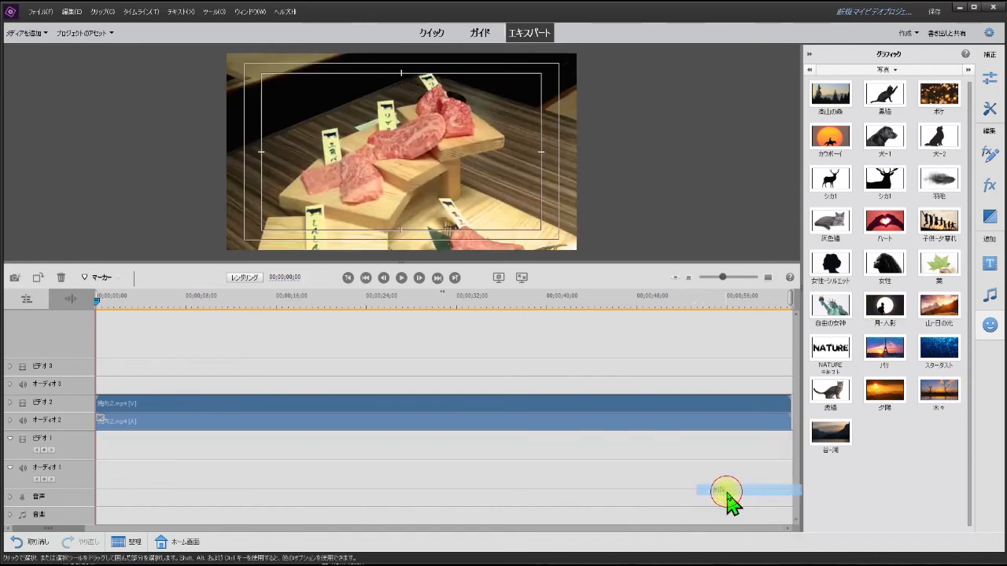
pyautogui.moveTo(840, 355); pyautogui.dragTo(700, 471)
pyautogui.moveTo(780, 470); pyautogui.dragTo(790, 464)
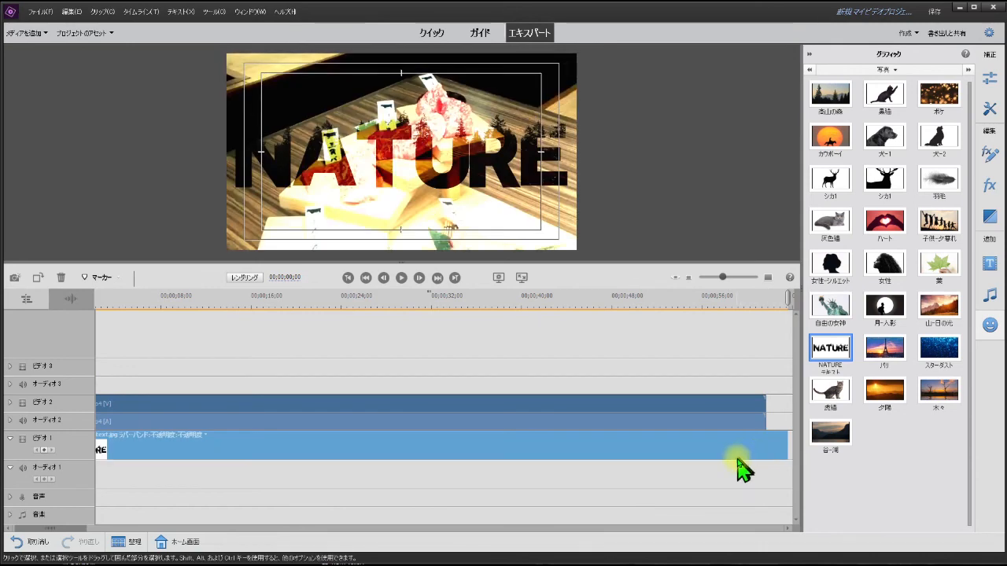
pyautogui.click(344, 299)
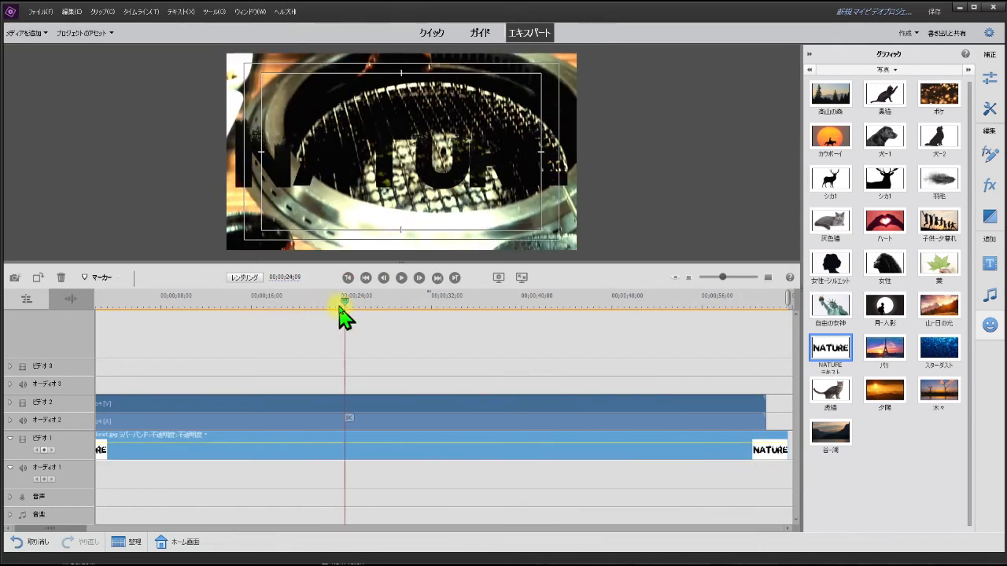
pyautogui.moveTo(340, 305); pyautogui.dragTo(119, 361)
# Step: Replace the NATURE text clip with the ボケ photo, stretched to the end of 焼肉2.mp4, and play the blend until about 16 seconds
pyautogui.rightClick(533, 464)
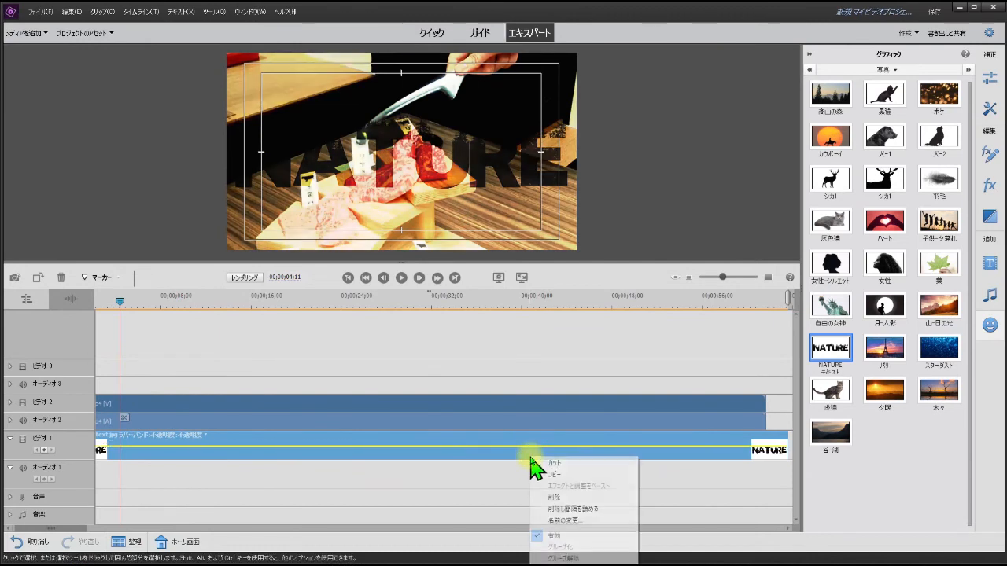
pyautogui.click(575, 498)
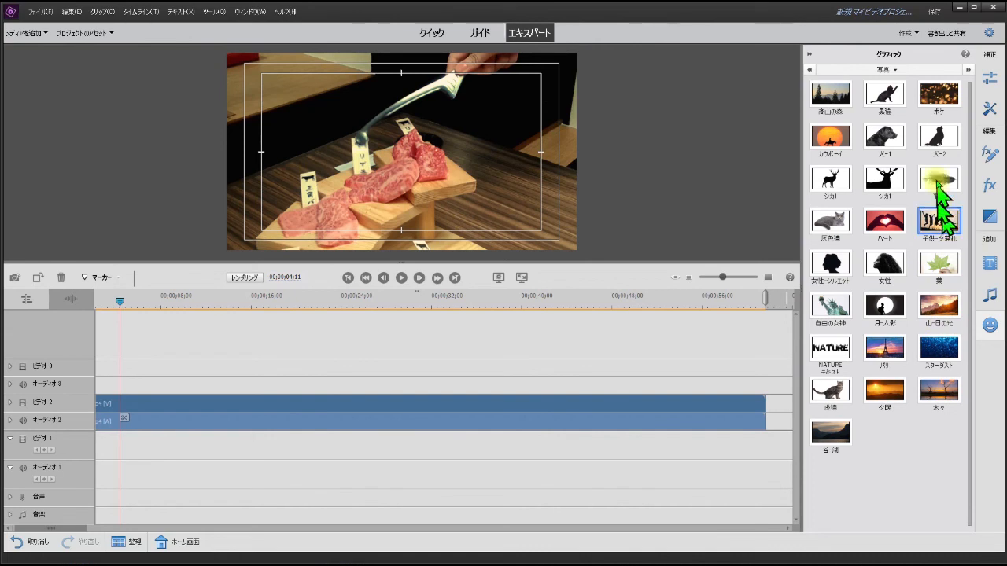
pyautogui.moveTo(940, 100); pyautogui.dragTo(657, 453)
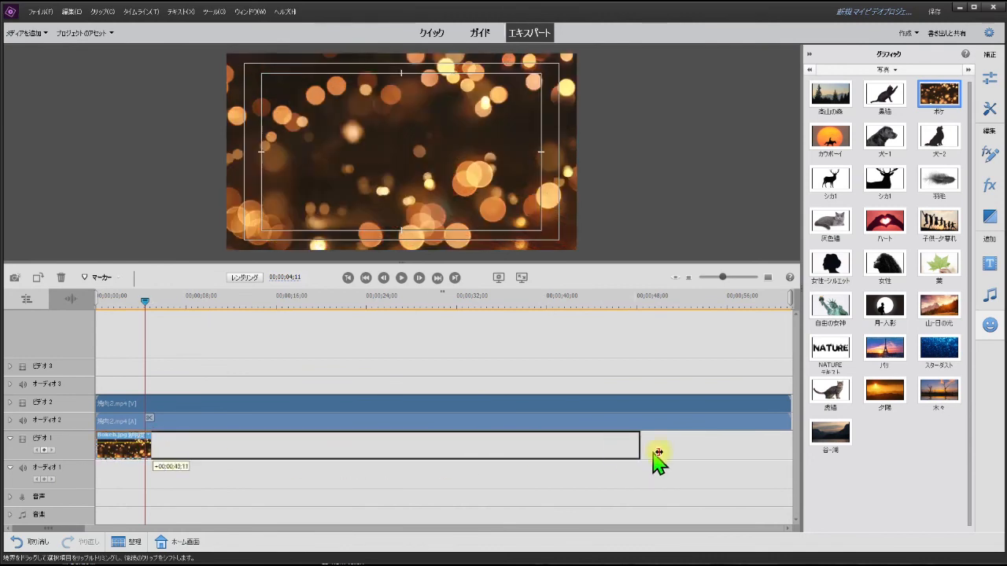
pyautogui.moveTo(790, 455); pyautogui.dragTo(789, 454)
pyautogui.click(403, 278)
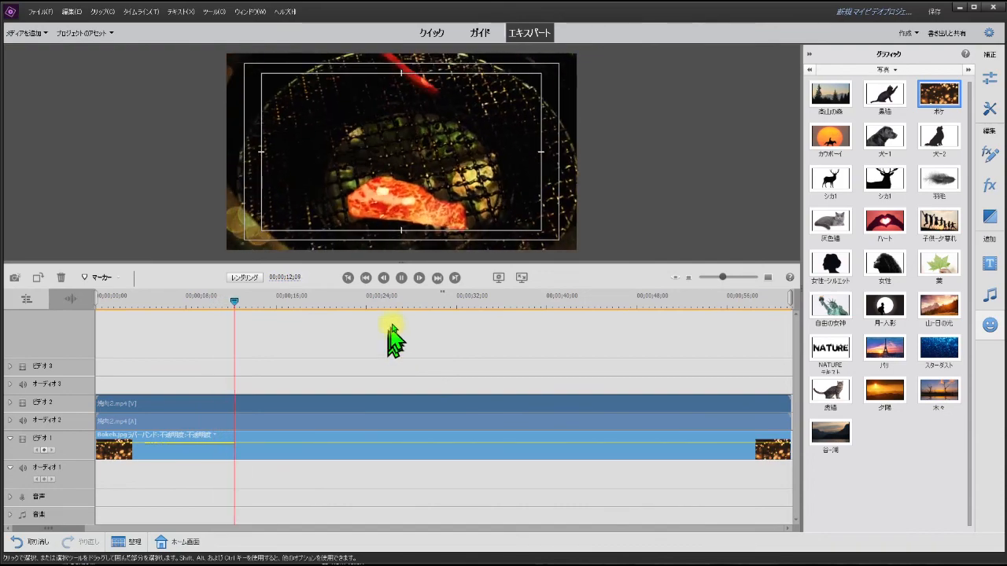
pyautogui.click(402, 279)
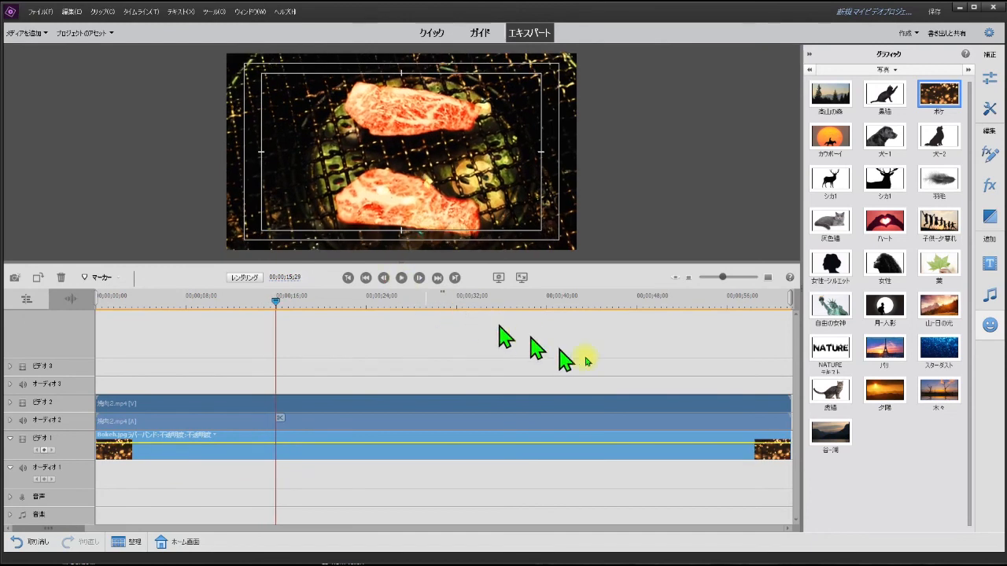